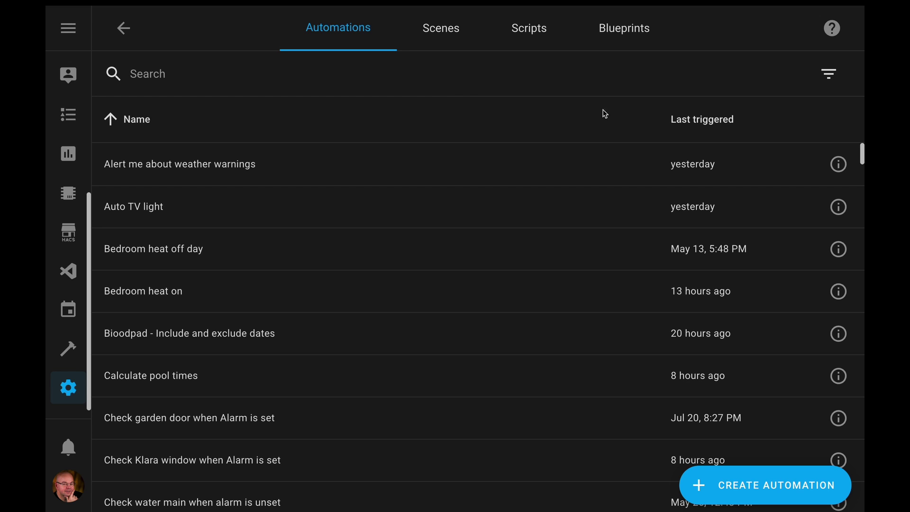
Step: Filter the automations list to show only the Entrance area
{"action": "left_click", "coordinate": [832, 76]}
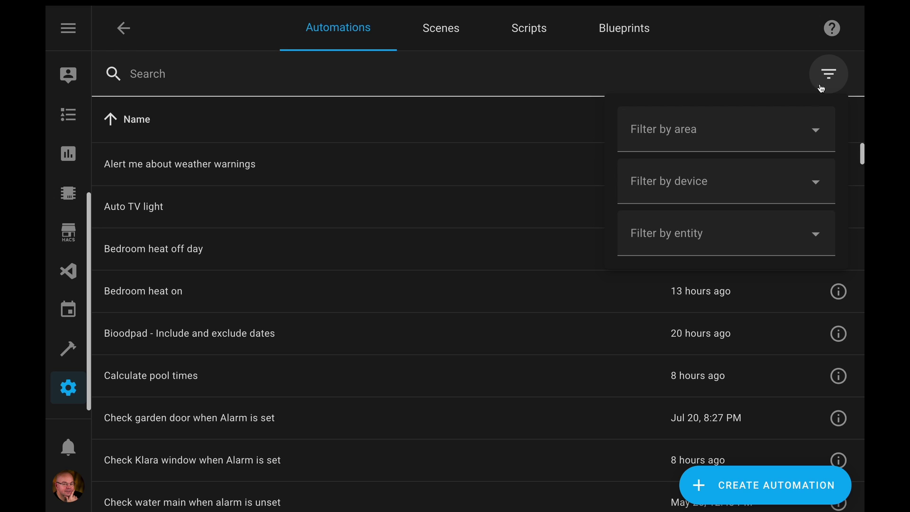
{"action": "left_click", "coordinate": [783, 133]}
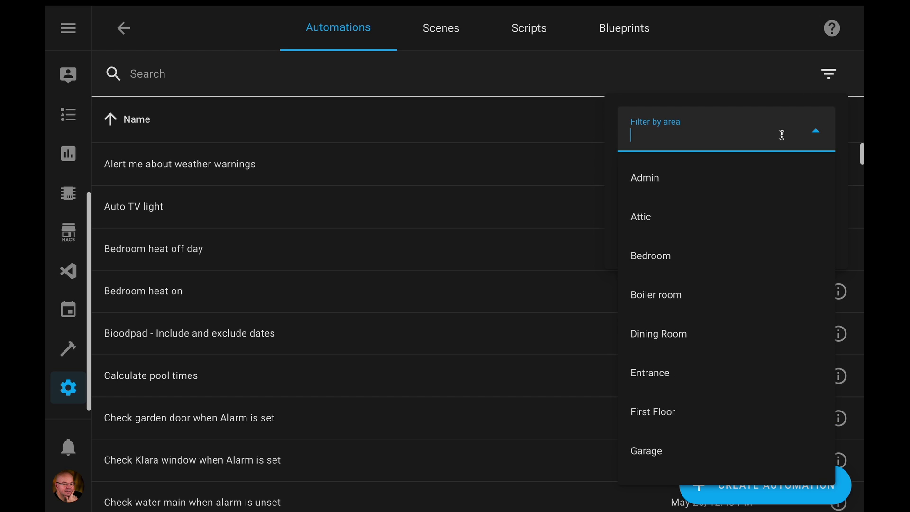
{"action": "left_click", "coordinate": [665, 383]}
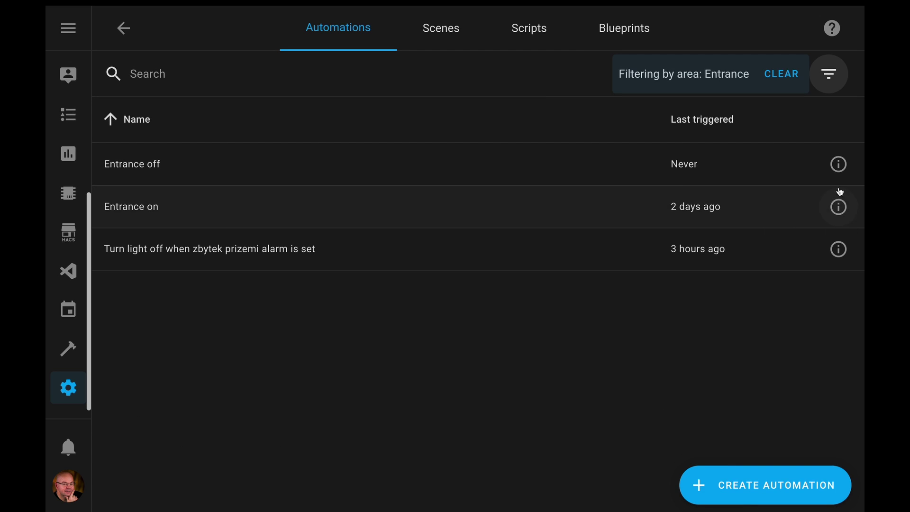
Step: Assign Entrance off to the Entrance area, then find Entrance on can't be edited in the UI
{"action": "left_click", "coordinate": [840, 169]}
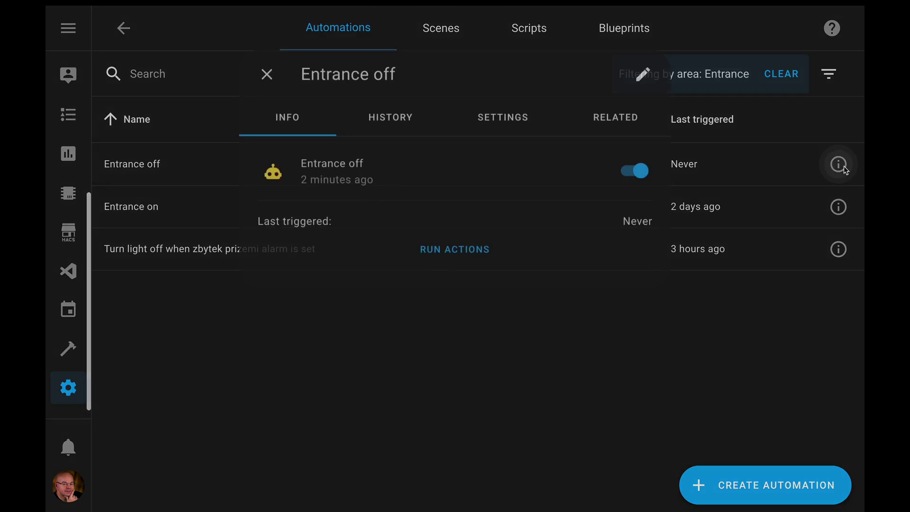
{"action": "left_click", "coordinate": [537, 118]}
{"action": "left_click", "coordinate": [457, 335]}
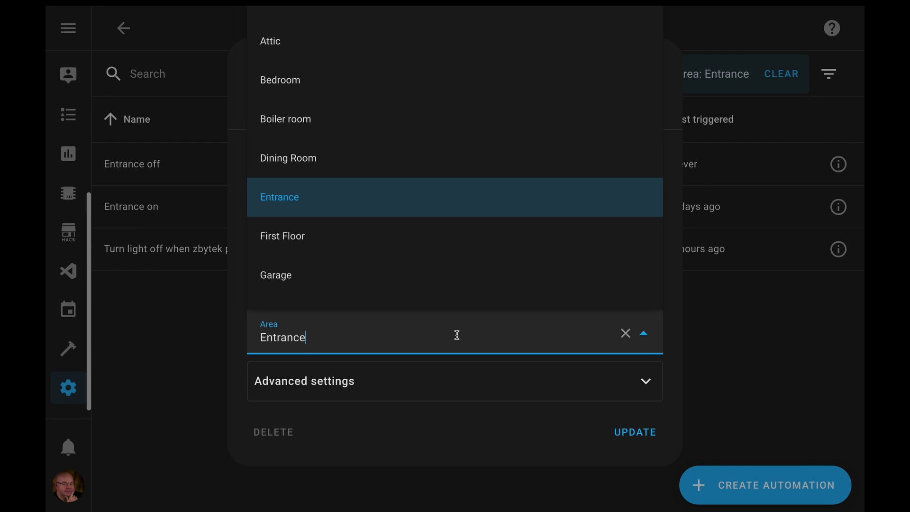
{"action": "left_click", "coordinate": [625, 435]}
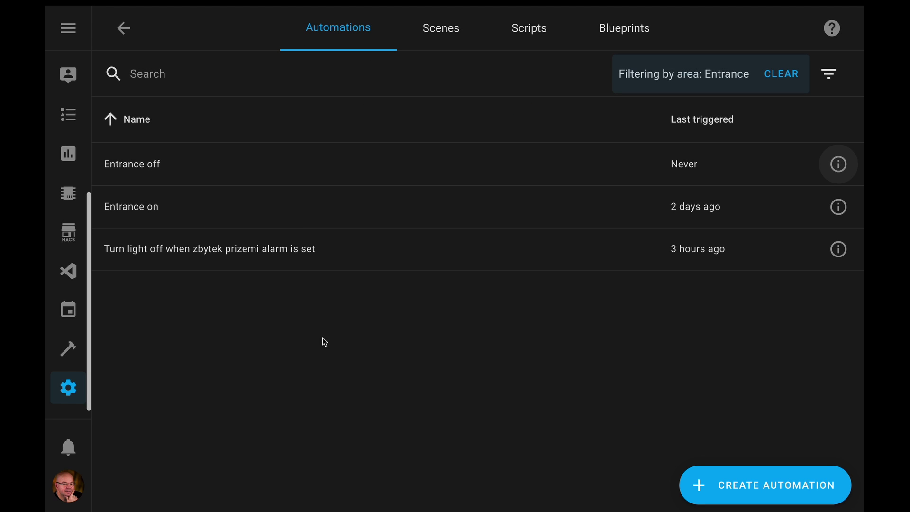
{"action": "left_click", "coordinate": [154, 214]}
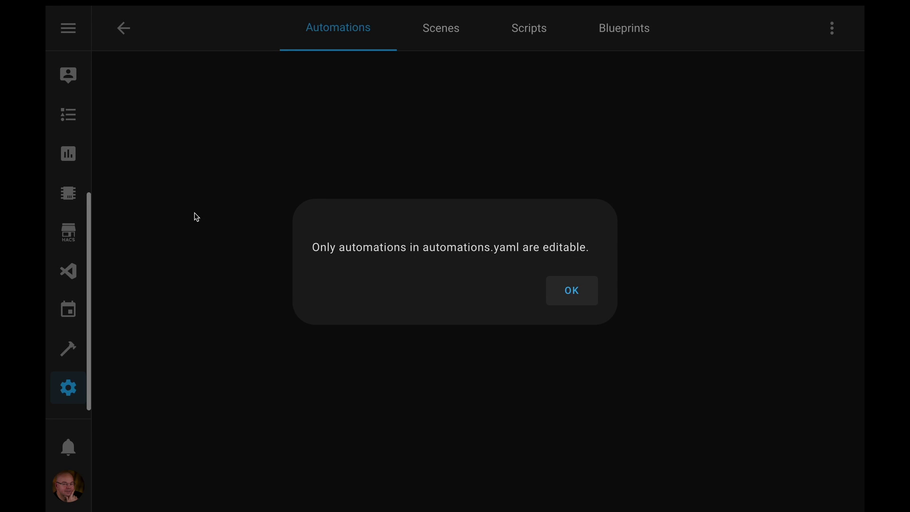
{"action": "left_click", "coordinate": [573, 290]}
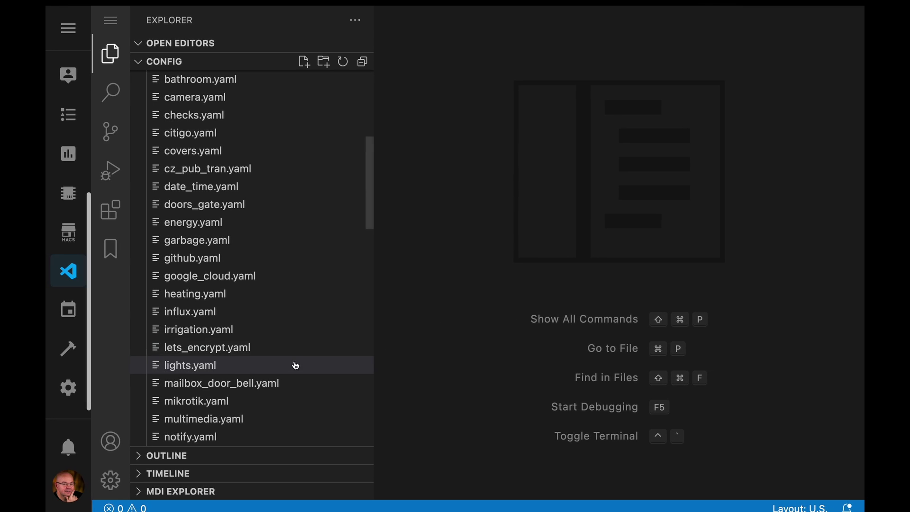
Step: Comment out the Entrance on and Entrance off automations in lights.yaml
{"action": "left_click", "coordinate": [251, 368]}
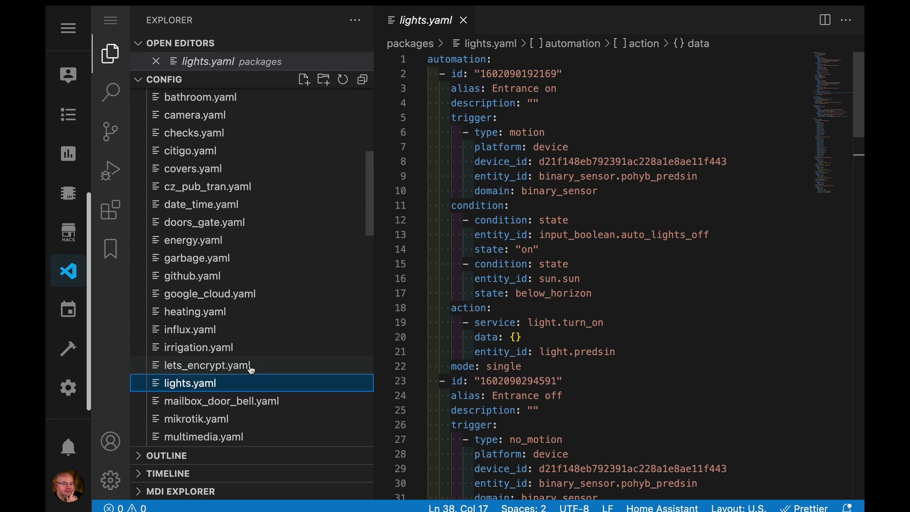
{"action": "left_click", "coordinate": [428, 63]}
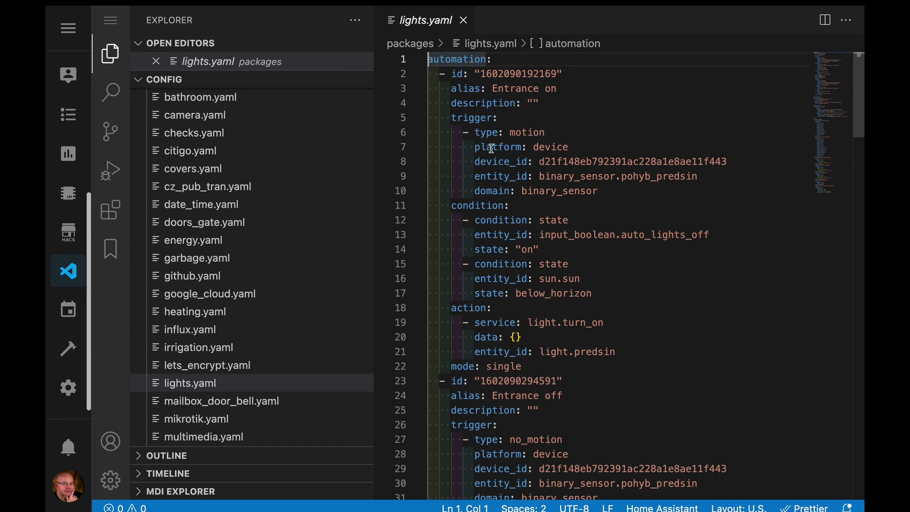
{"action": "scroll", "coordinate": [497, 155], "scroll_direction": "down", "scroll_amount": 6}
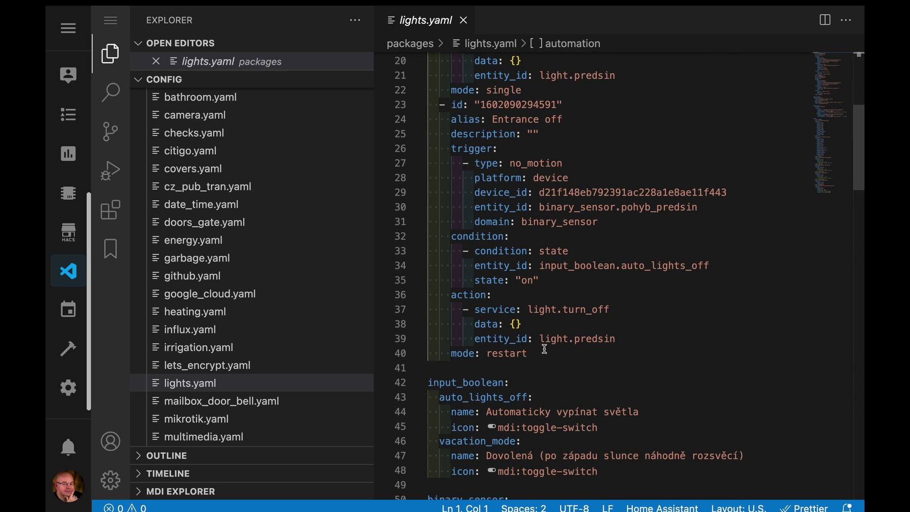
{"action": "left_click", "coordinate": [540, 355], "text": "shift"}
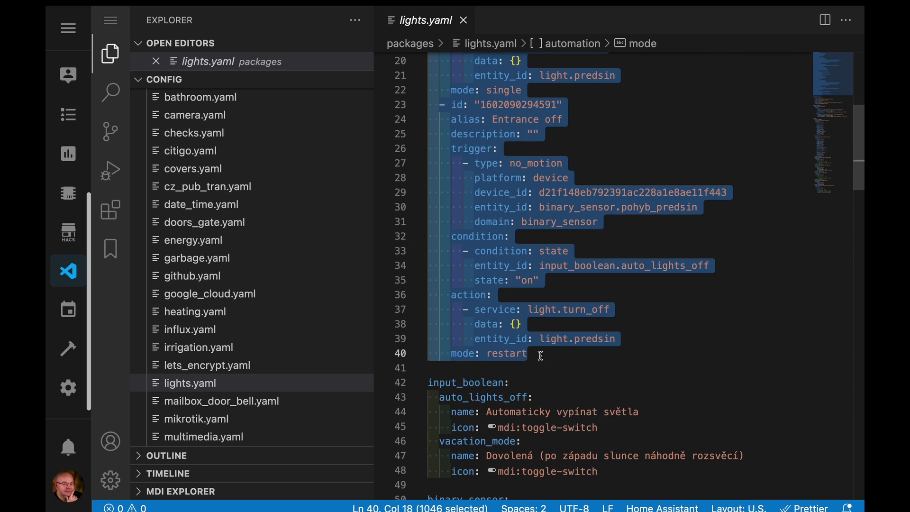
{"action": "key", "text": "ctrl+slash"}
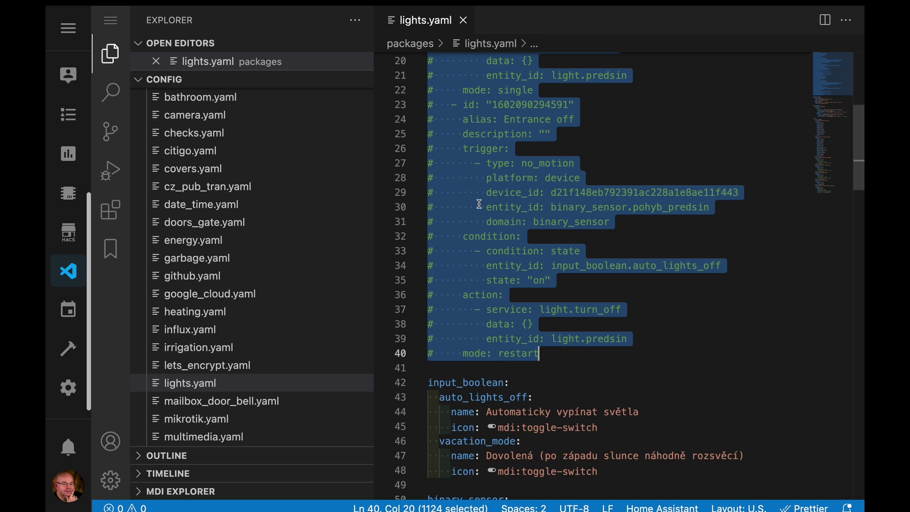
{"action": "scroll", "coordinate": [273, 277], "scroll_direction": "down", "scroll_amount": 10}
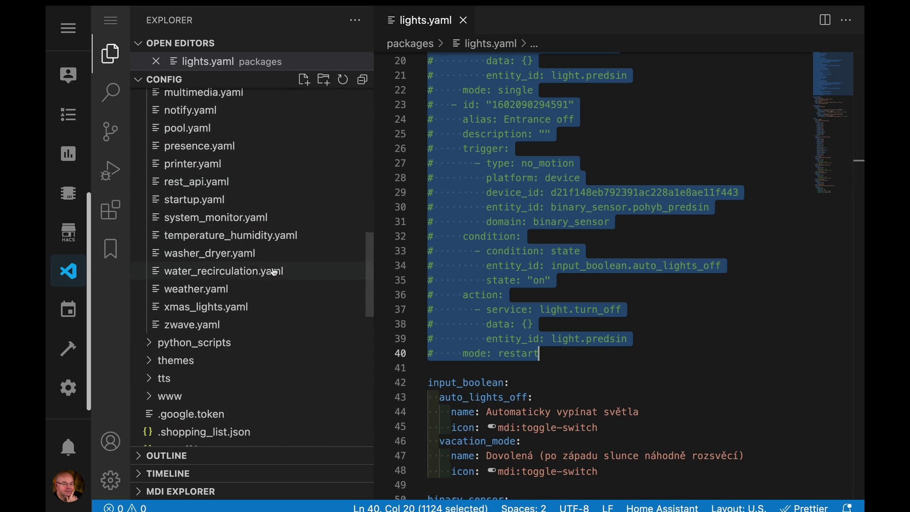
{"action": "scroll", "coordinate": [273, 272], "scroll_direction": "down", "scroll_amount": 2}
Step: Paste both Entrance automations at the end of automations.yaml, outdented, without the automation: line
{"action": "left_click", "coordinate": [223, 282]}
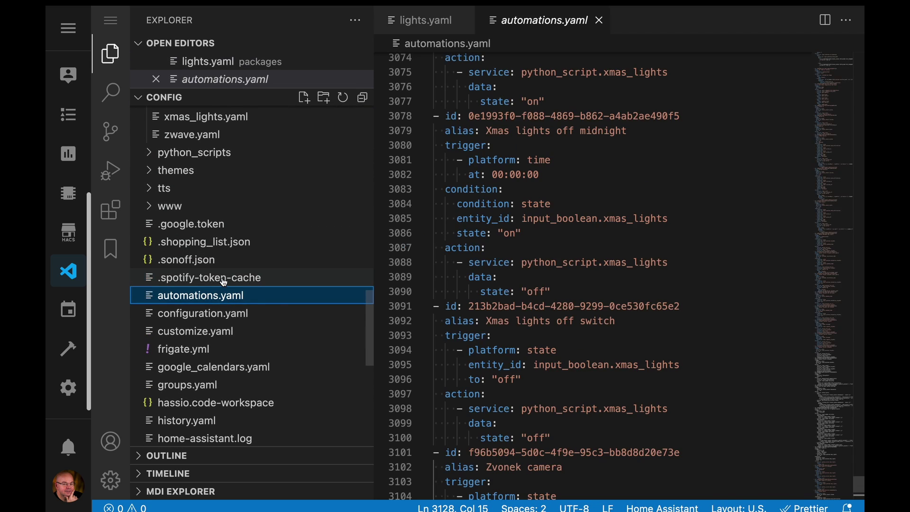
{"action": "left_click", "coordinate": [478, 324]}
{"action": "key", "text": "ctrl+End"}
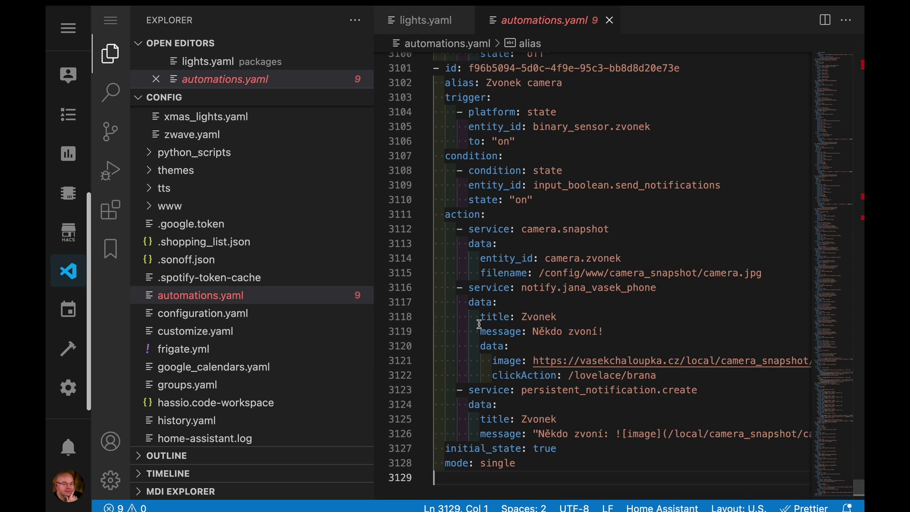
{"action": "key", "text": "ctrl+v"}
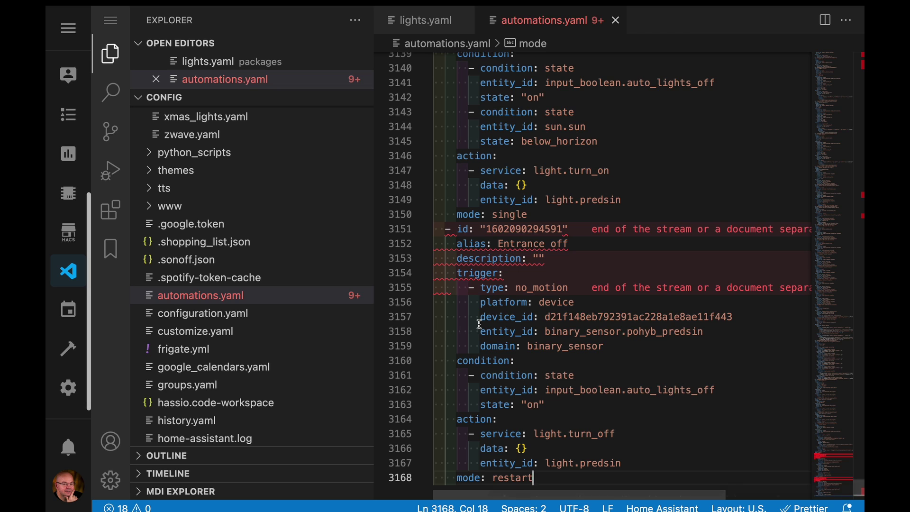
{"action": "scroll", "coordinate": [498, 270], "scroll_direction": "up", "scroll_amount": 4}
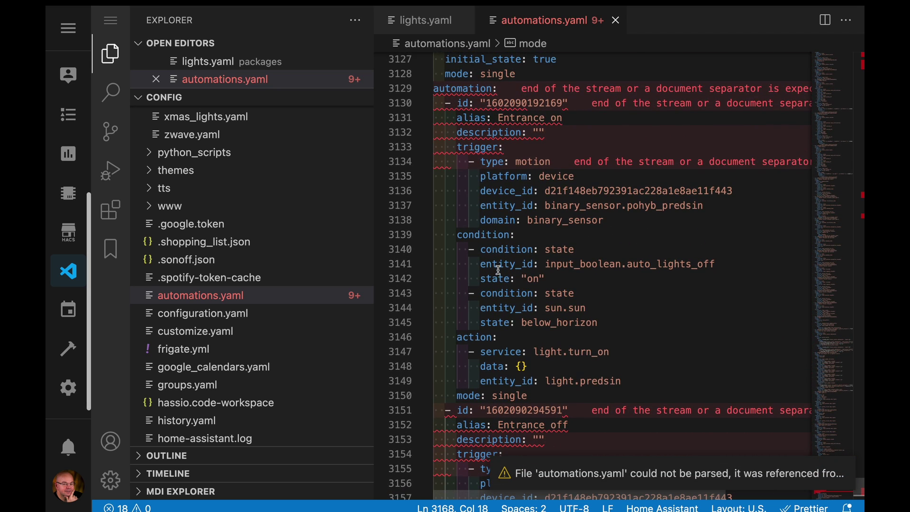
{"action": "left_click", "coordinate": [436, 108], "text": "shift"}
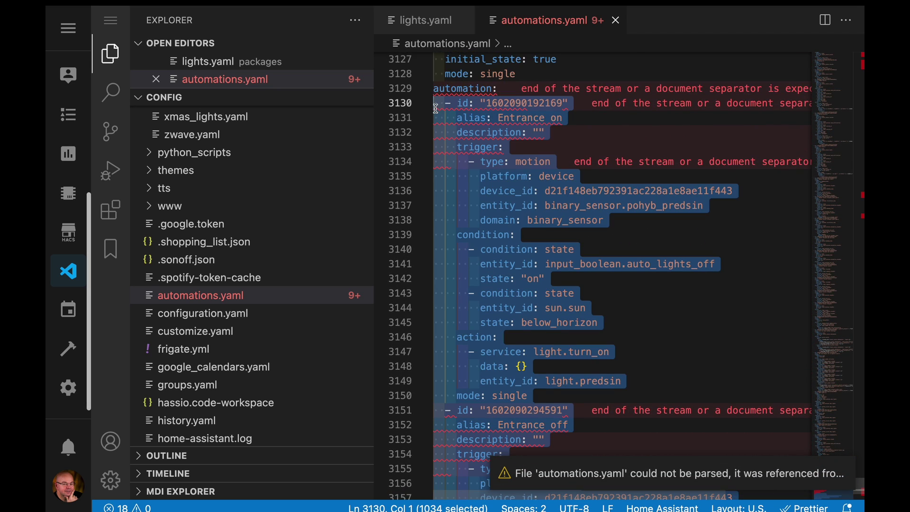
{"action": "key", "text": "shift+Tab"}
{"action": "left_click", "coordinate": [434, 88]}
{"action": "left_click", "coordinate": [435, 104], "text": "shift"}
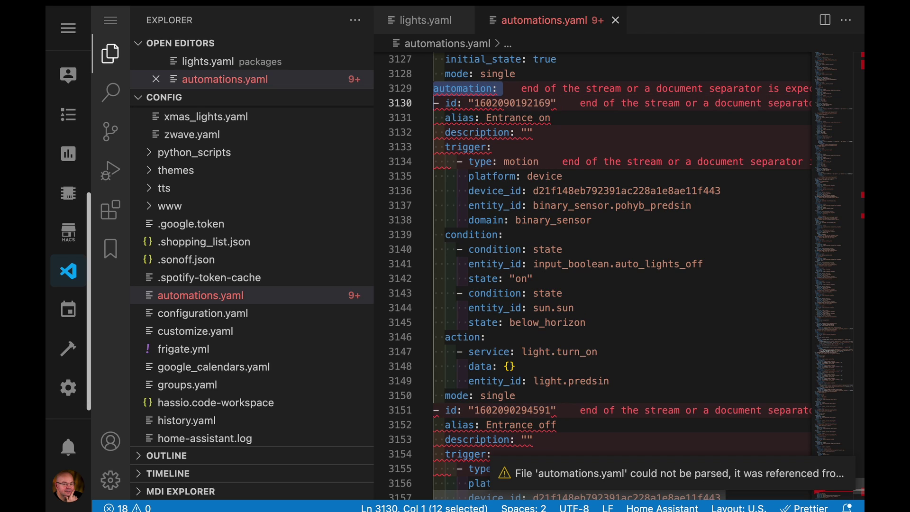
{"action": "key", "text": "BackSpace"}
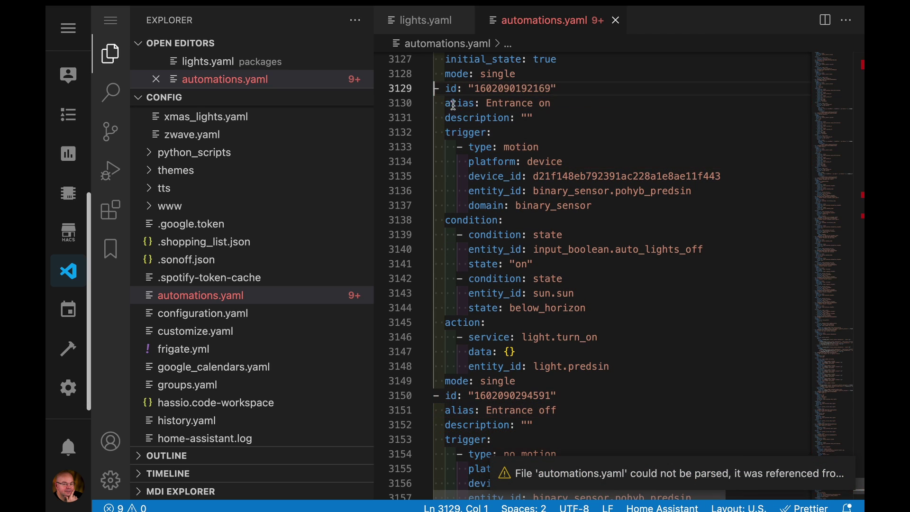
{"action": "mouse_move", "coordinate": [453, 105]}
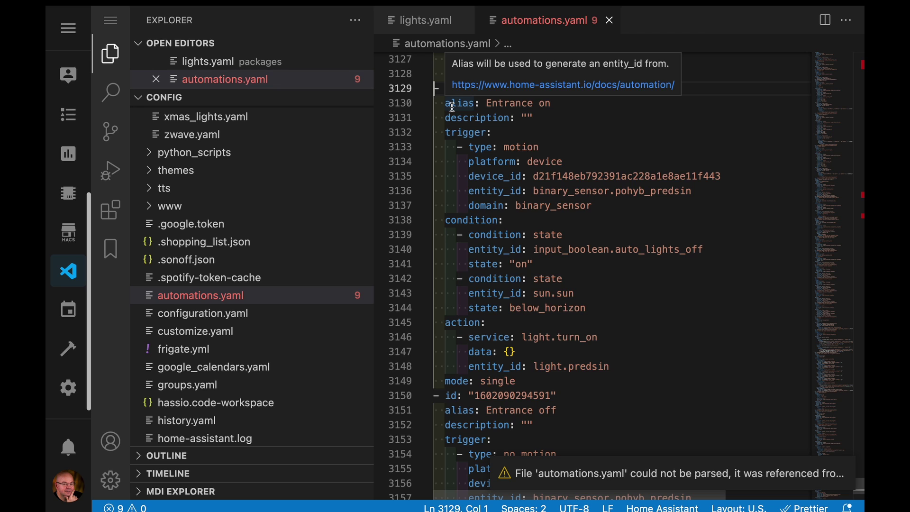
Step: Check the configuration and reload automations from Developer Tools YAML
{"action": "key", "text": "alt+Left"}
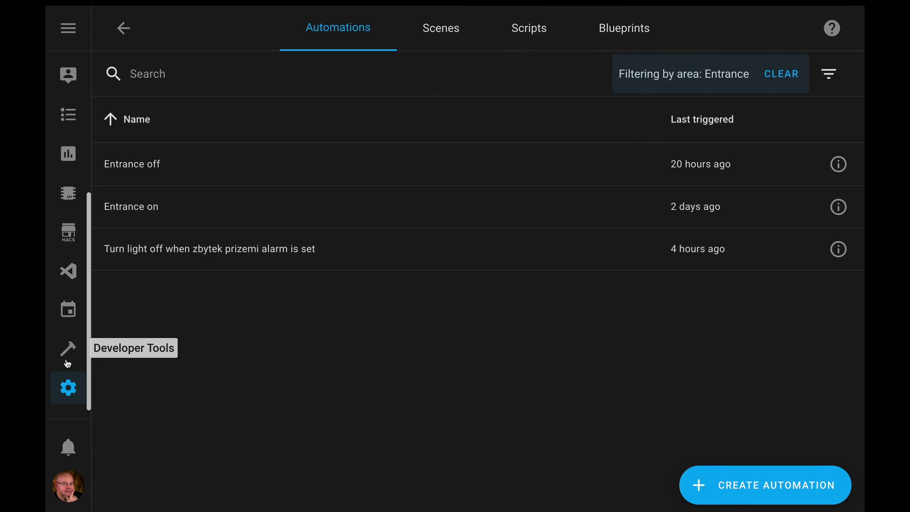
{"action": "left_click", "coordinate": [68, 363]}
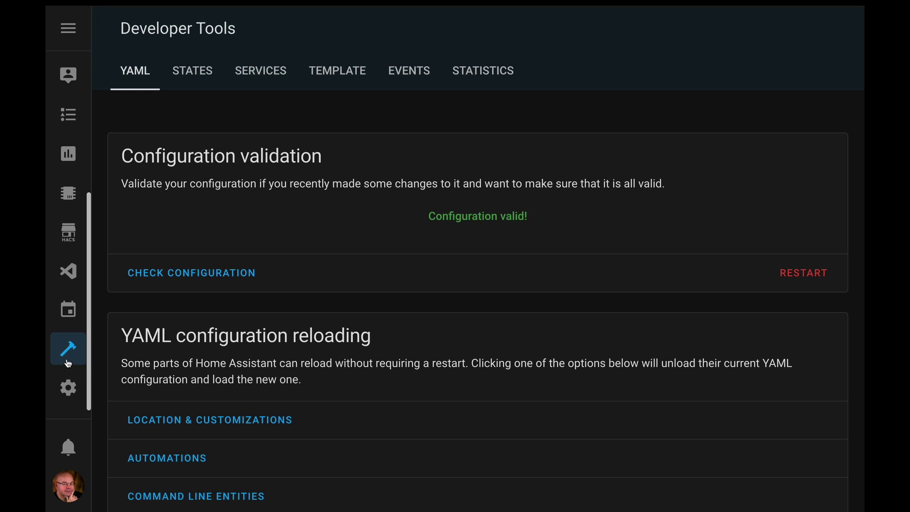
{"action": "left_click", "coordinate": [233, 272]}
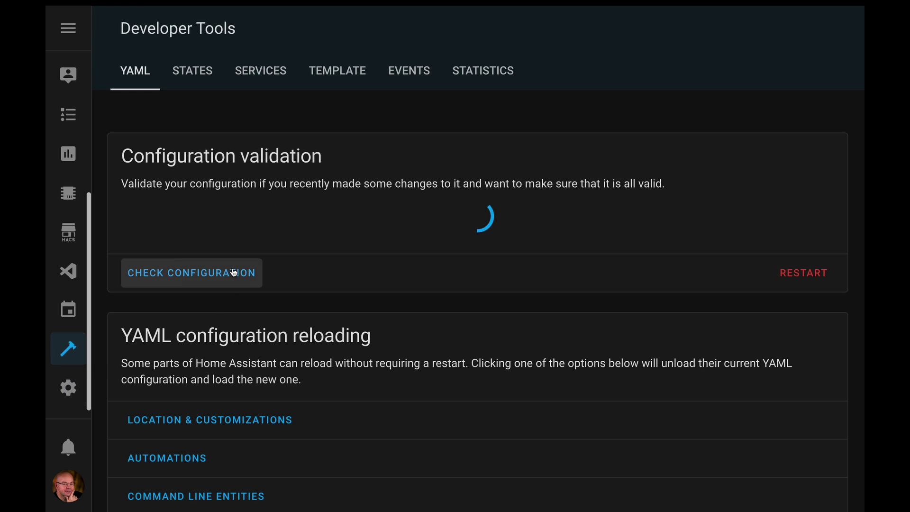
{"action": "left_click", "coordinate": [184, 460]}
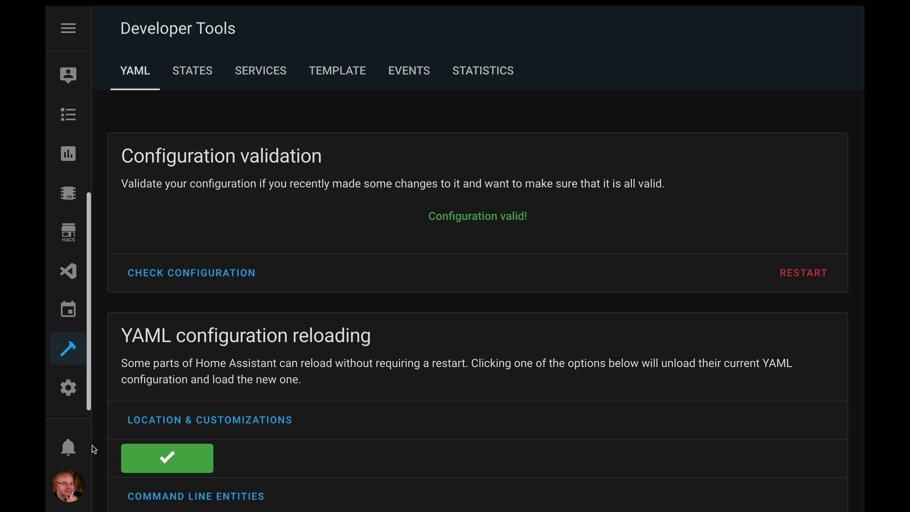
Step: Filter automations to the Entrance area and open Entrance off in the editor
{"action": "left_click", "coordinate": [70, 388]}
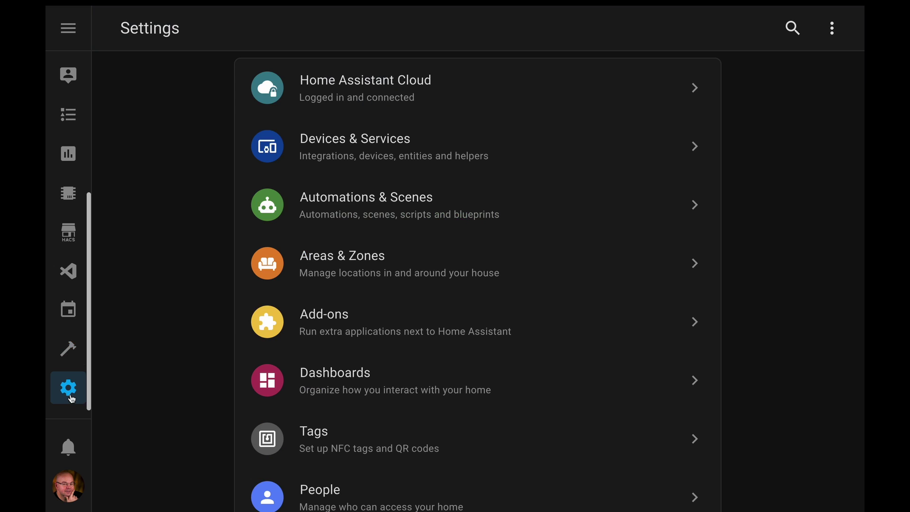
{"action": "left_click", "coordinate": [351, 209]}
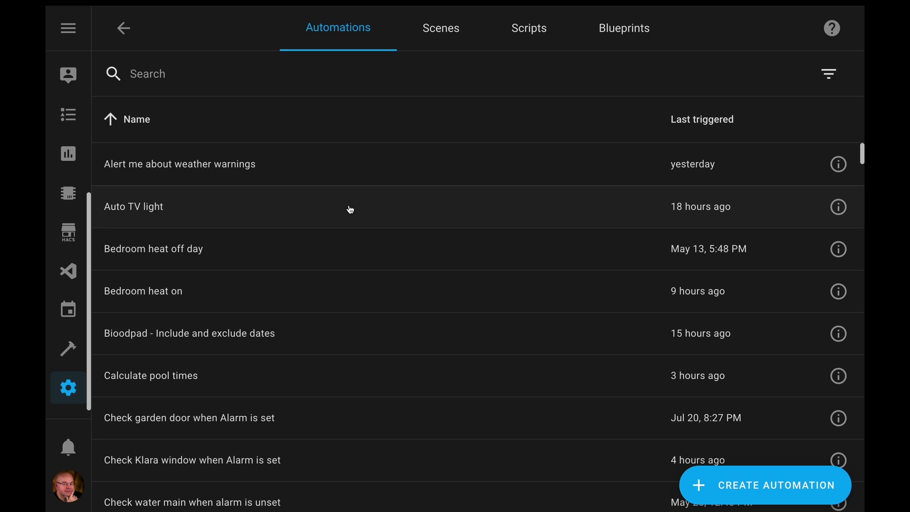
{"action": "left_click", "coordinate": [828, 73]}
{"action": "left_click", "coordinate": [760, 121]}
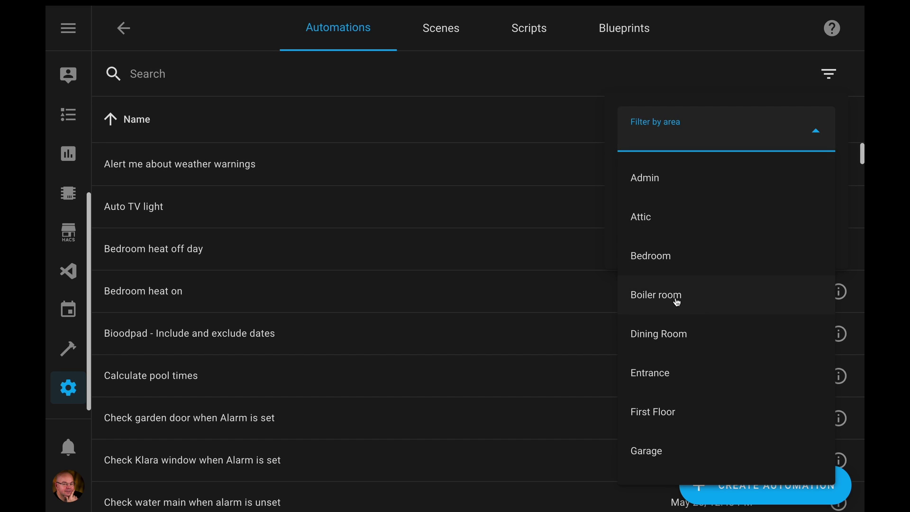
{"action": "left_click", "coordinate": [657, 374]}
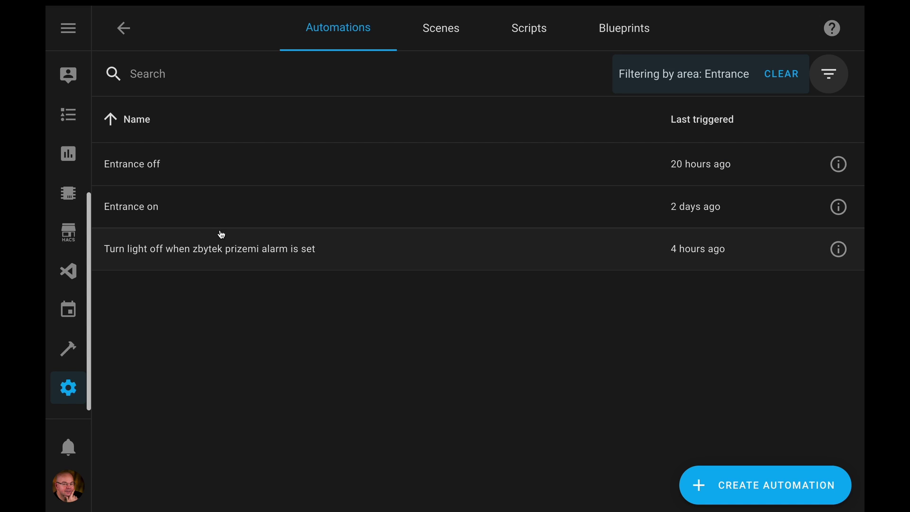
{"action": "left_click", "coordinate": [152, 172]}
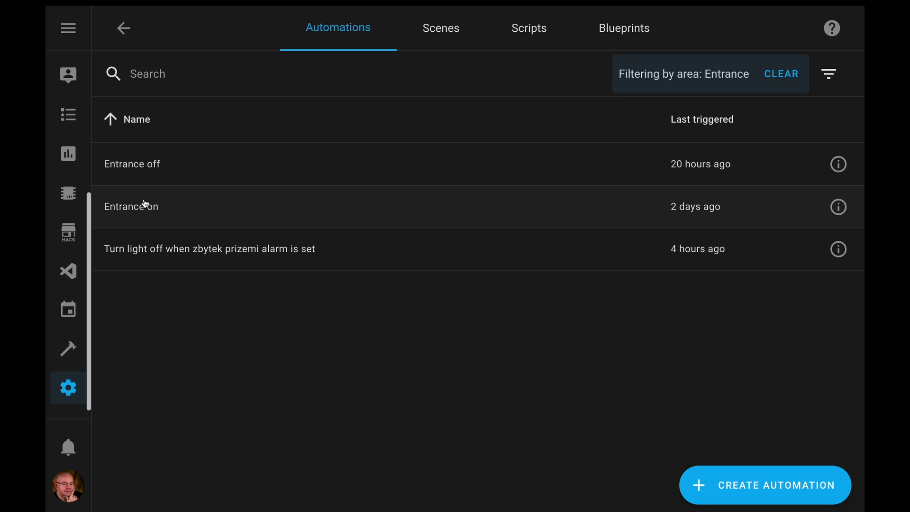
{"action": "left_click", "coordinate": [146, 174]}
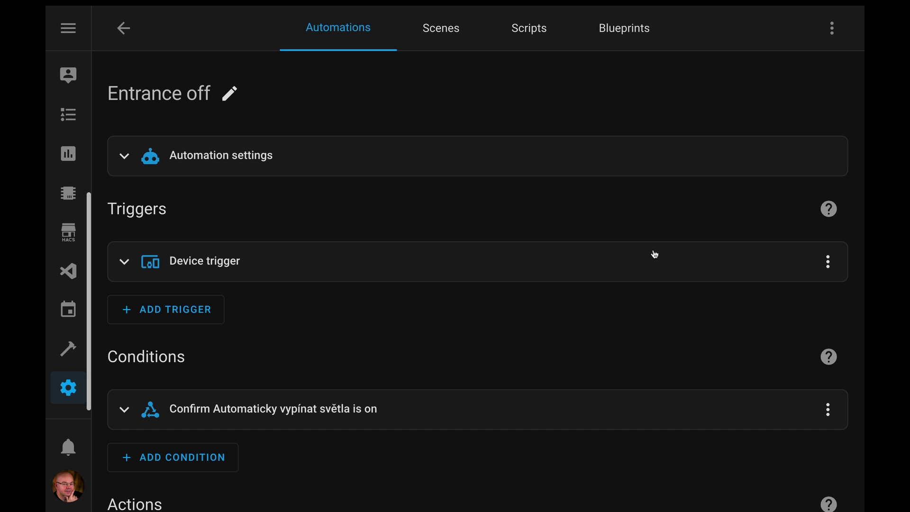
Step: Give the motion trigger ID stopped_detecting_motion and name it 'Stopped detecting motion'
{"action": "left_click", "coordinate": [827, 261]}
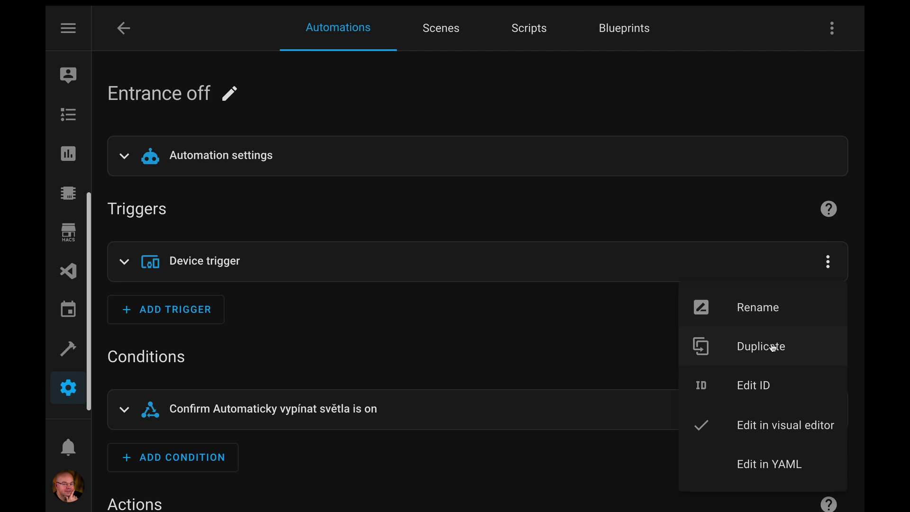
{"action": "left_click", "coordinate": [760, 388]}
{"action": "type", "text": "st"}
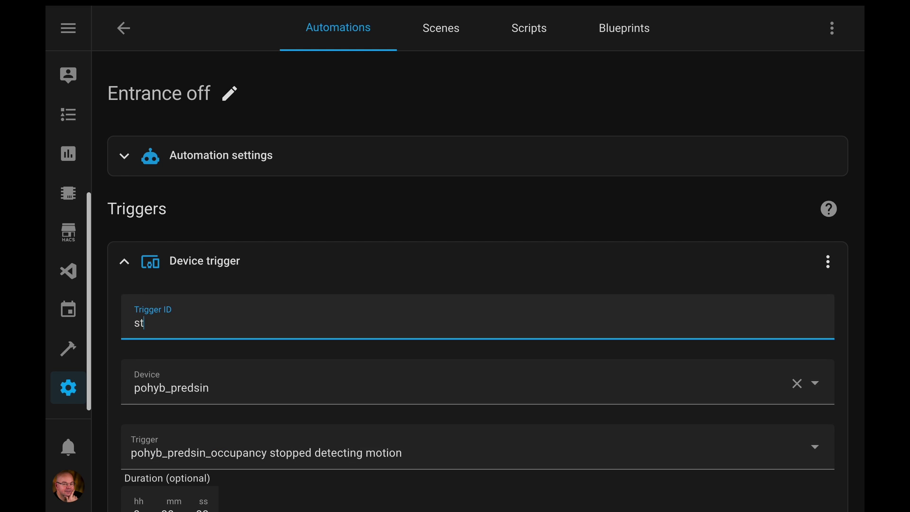
{"action": "type", "text": "opped_detecting_motion"}
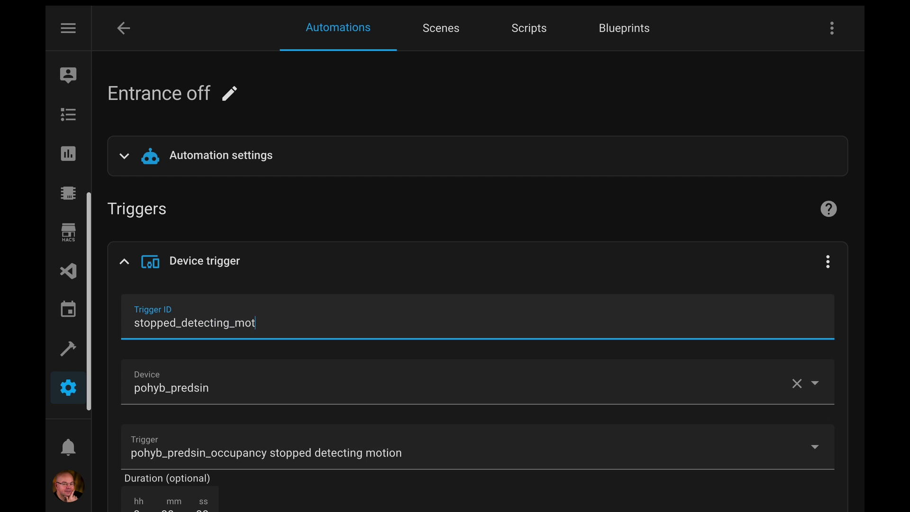
{"action": "left_click", "coordinate": [827, 265]}
{"action": "left_click", "coordinate": [767, 316]}
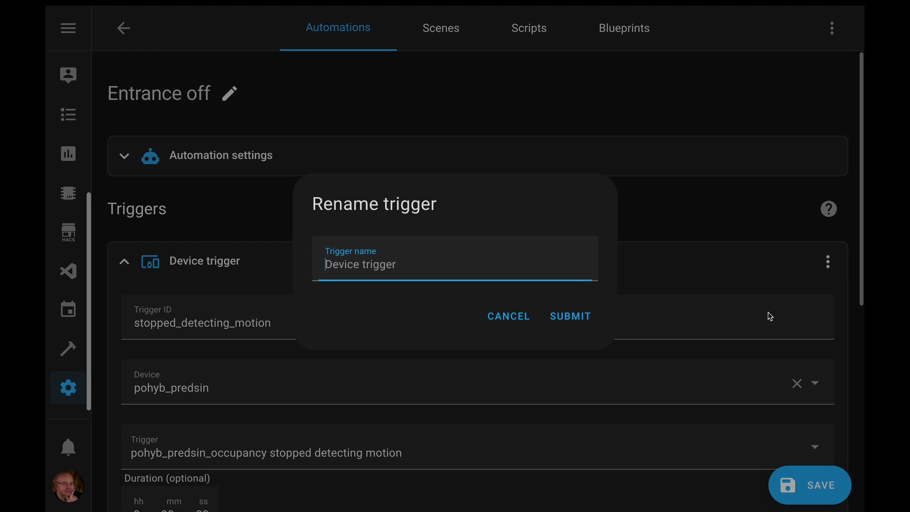
{"action": "type", "text": "Stopped detecting motion"}
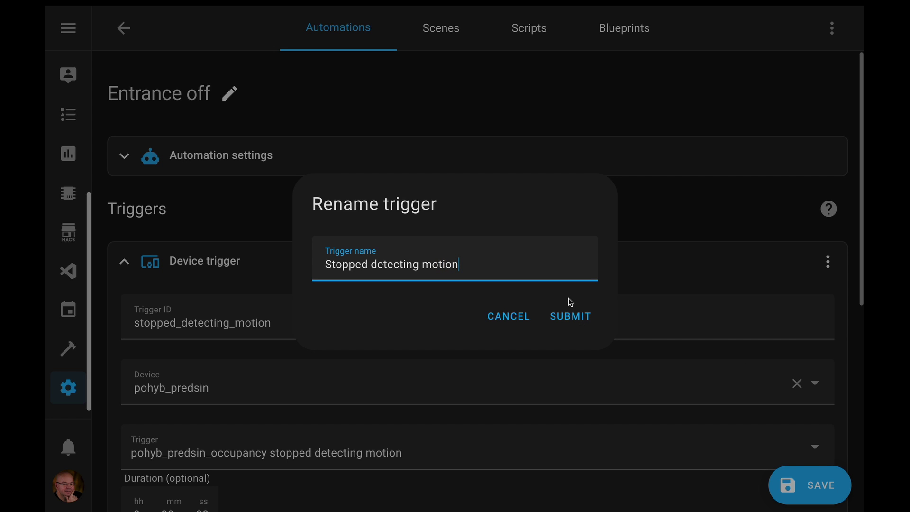
{"action": "left_click", "coordinate": [570, 316]}
{"action": "left_click", "coordinate": [135, 264]}
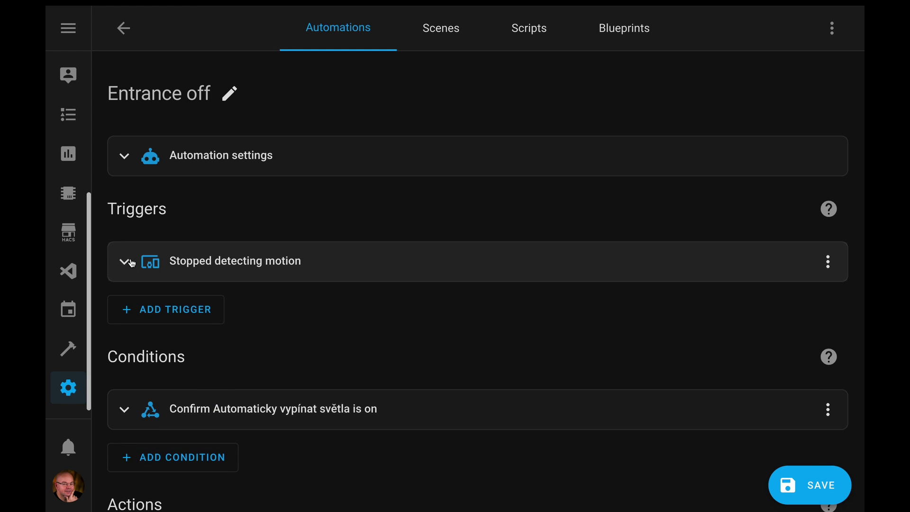
Step: Add a Choose action whose Option 1 has a Triggered by stopped_detecting_motion condition
{"action": "scroll", "coordinate": [309, 286], "scroll_direction": "down", "scroll_amount": 2}
{"action": "scroll", "coordinate": [312, 288], "scroll_direction": "down", "scroll_amount": 1}
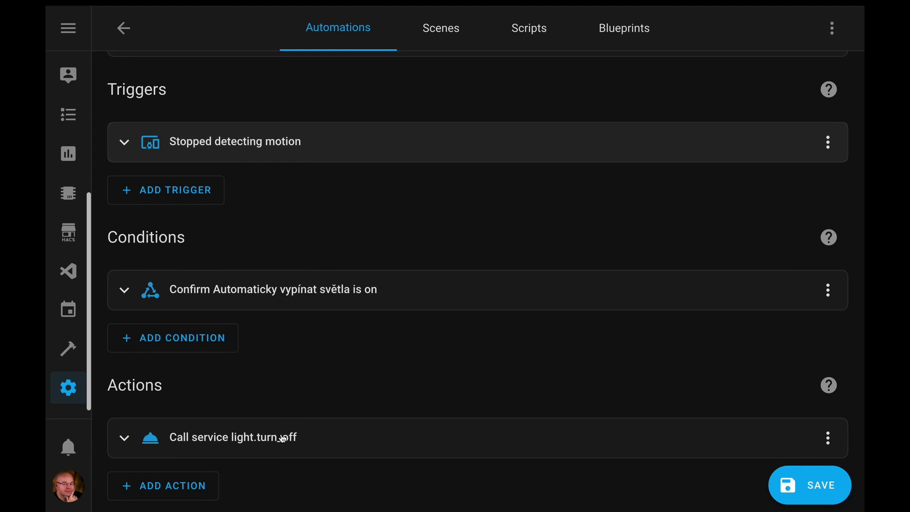
{"action": "left_click", "coordinate": [194, 486]}
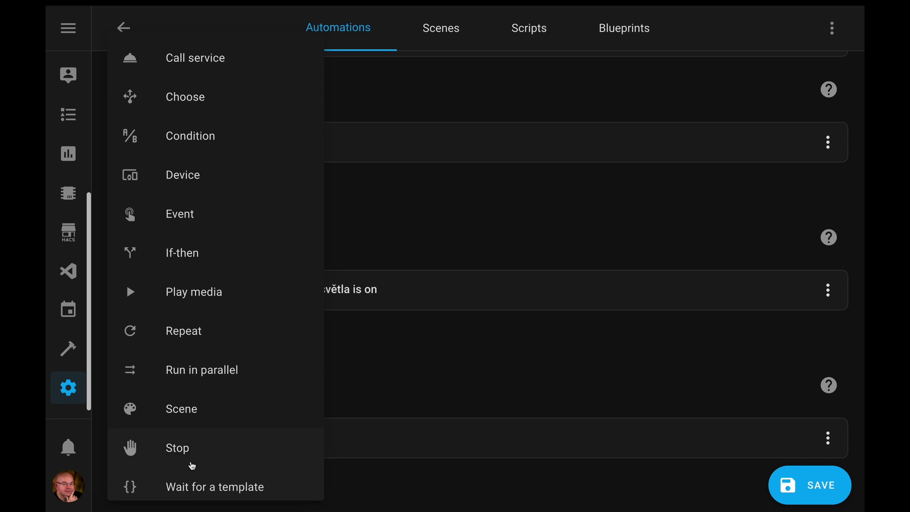
{"action": "left_click", "coordinate": [189, 111]}
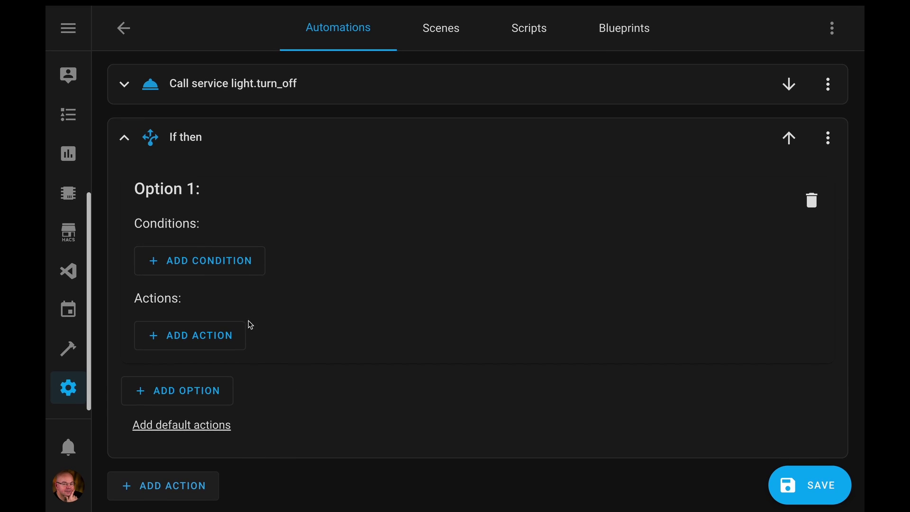
{"action": "left_click", "coordinate": [228, 268]}
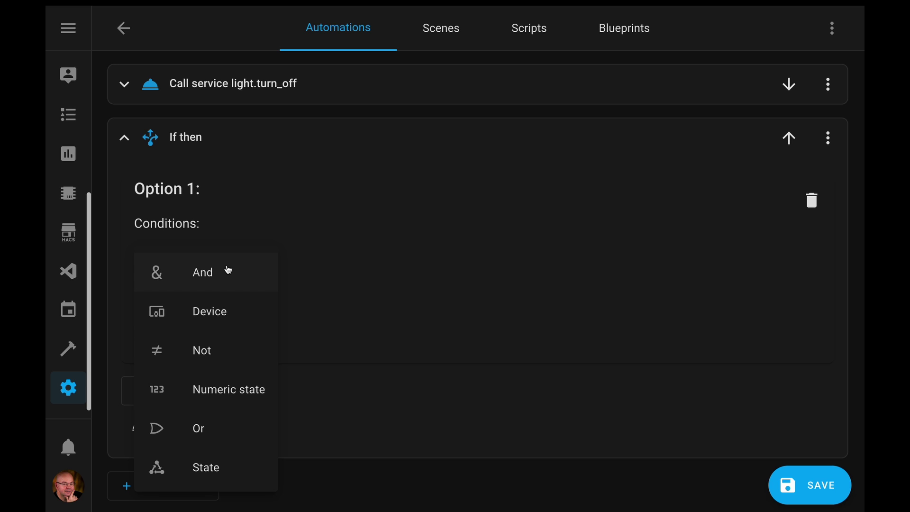
{"action": "scroll", "coordinate": [237, 391], "scroll_direction": "down", "scroll_amount": 3}
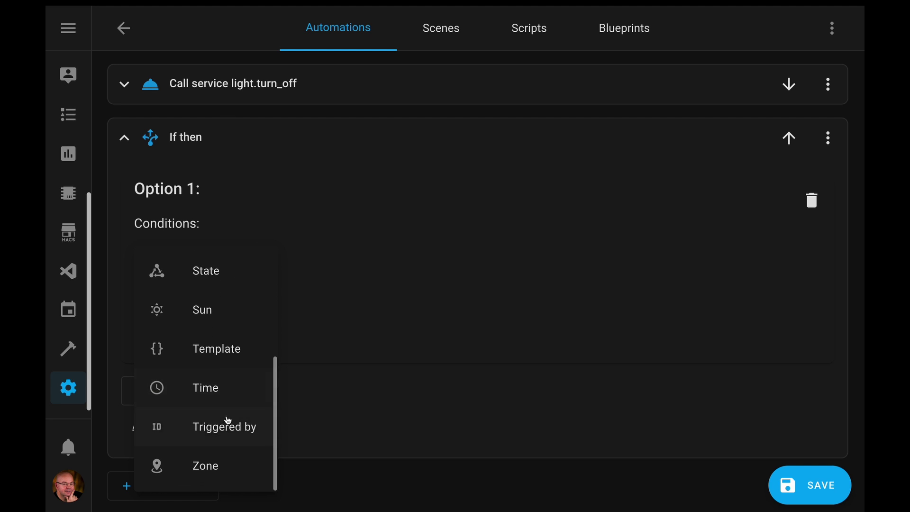
{"action": "left_click", "coordinate": [227, 425]}
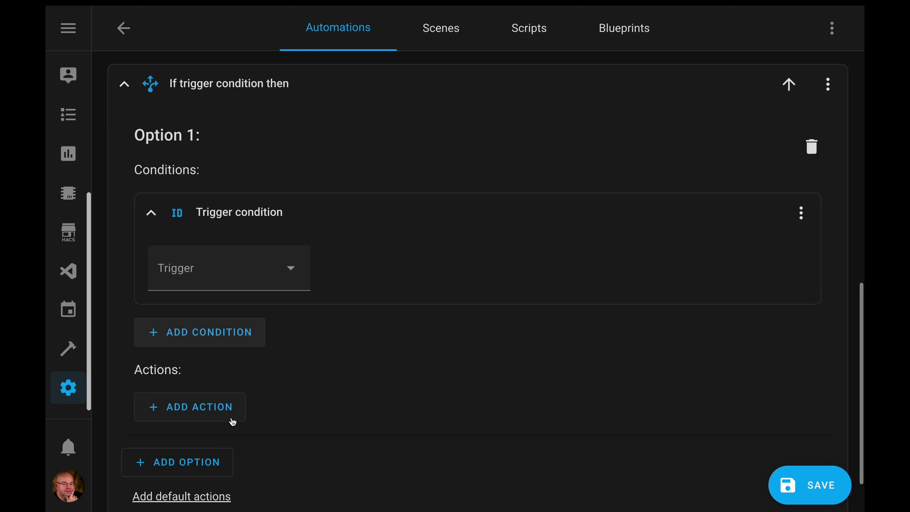
{"action": "left_click", "coordinate": [233, 292]}
{"action": "left_click", "coordinate": [222, 319]}
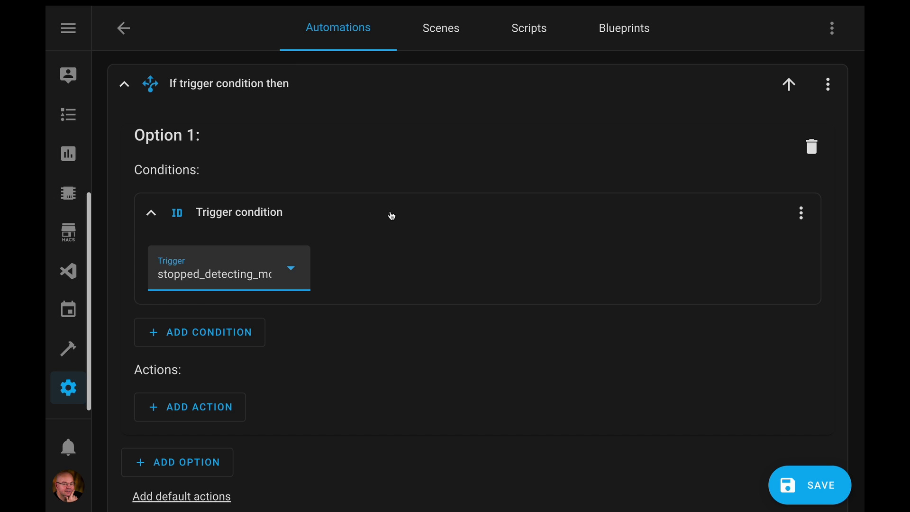
{"action": "scroll", "coordinate": [324, 109], "scroll_direction": "up", "scroll_amount": 2}
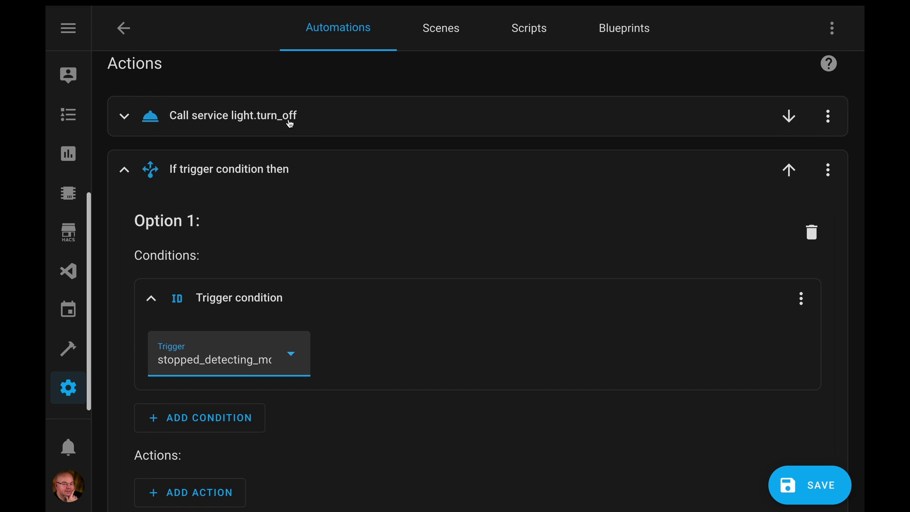
Step: In YAML mode, cut the top-level light.turn_off action lines
{"action": "left_click", "coordinate": [829, 43]}
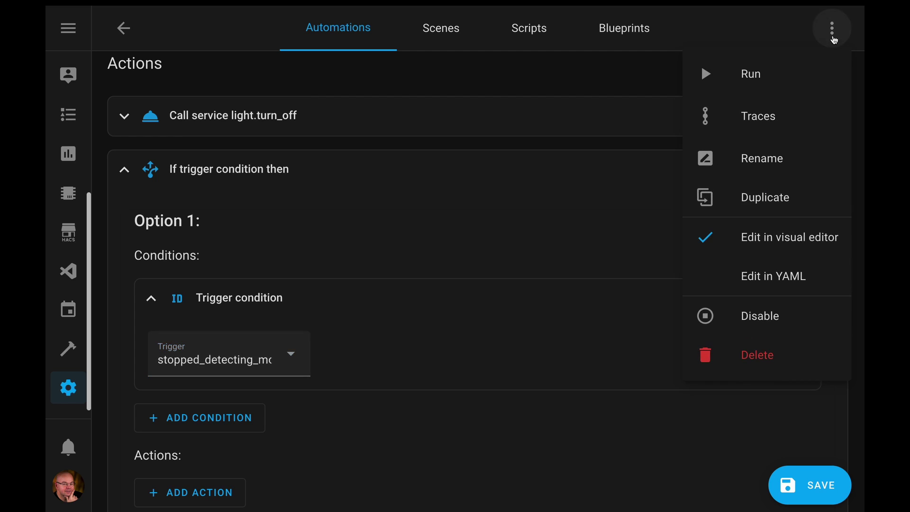
{"action": "left_click", "coordinate": [745, 276]}
{"action": "scroll", "coordinate": [441, 361], "scroll_direction": "down", "scroll_amount": 2}
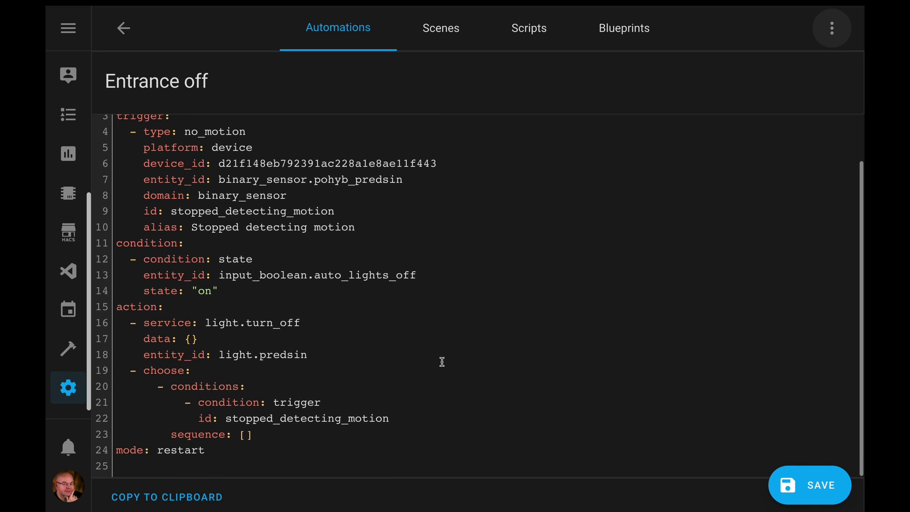
{"action": "left_click", "coordinate": [144, 322]}
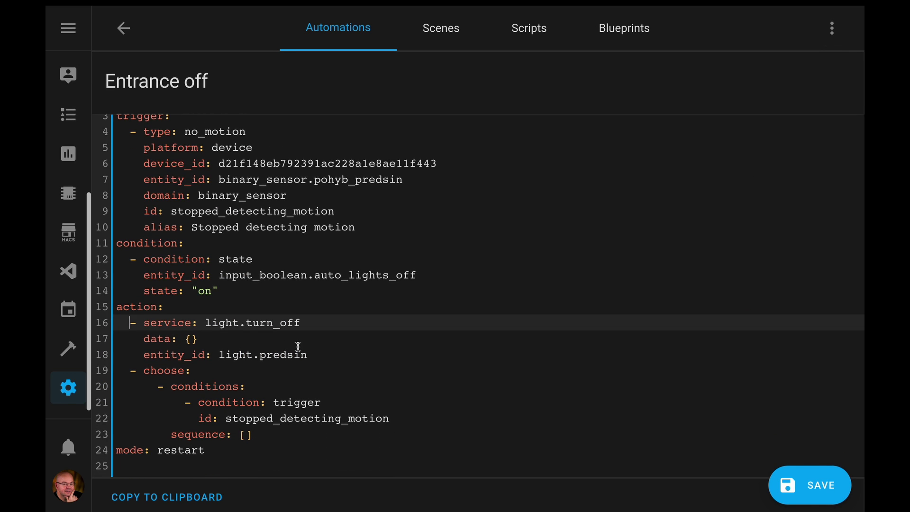
{"action": "key", "text": "shift+Down"}
{"action": "key", "text": "shift+Down"}
{"action": "key", "text": "shift+Down"}
{"action": "key", "text": "ctrl+c"}
{"action": "key", "text": "Delete"}
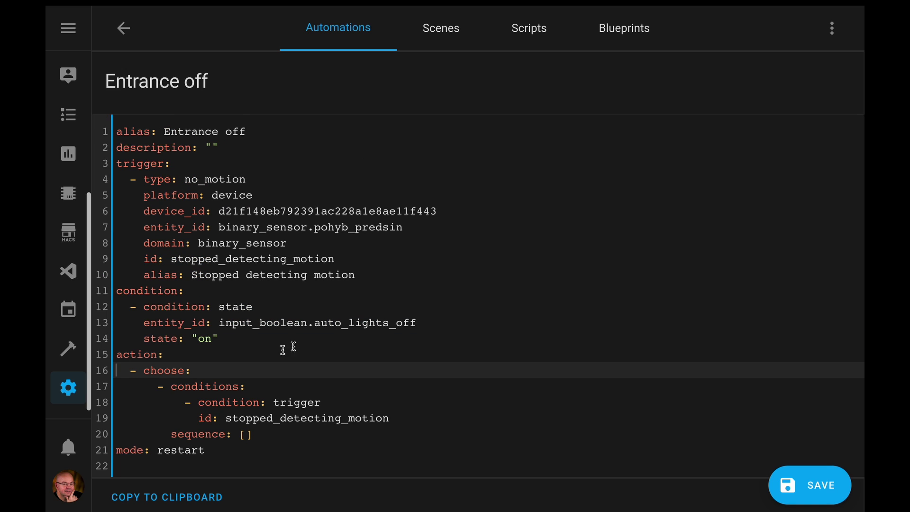
Step: Paste the light.turn_off action indented under Option 1's sequence, replacing the empty brackets
{"action": "left_click", "coordinate": [276, 430]}
{"action": "key", "text": "BackSpace"}
{"action": "key", "text": "BackSpace"}
{"action": "key", "text": "BackSpace"}
{"action": "key", "text": "Return"}
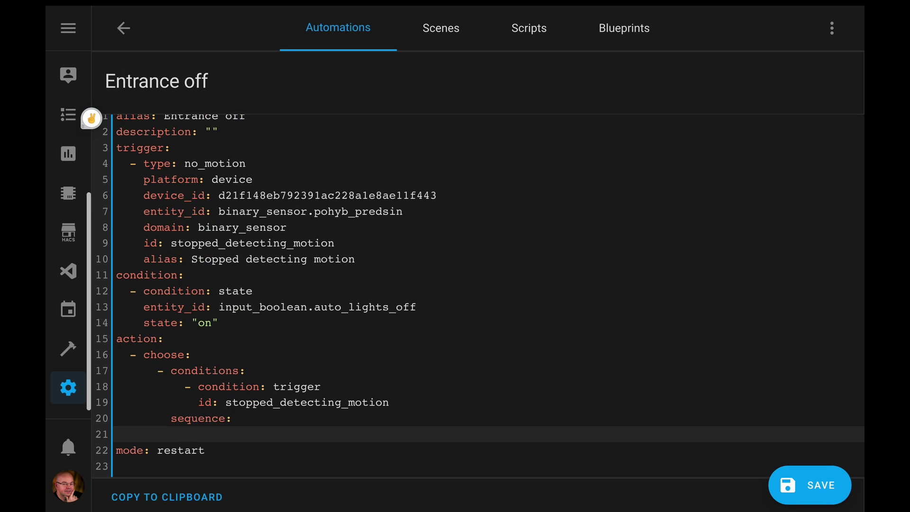
{"action": "key", "text": "ctrl+v"}
{"action": "key", "text": "shift+Up"}
{"action": "key", "text": "shift+Up"}
{"action": "key", "text": "shift+Up"}
{"action": "key", "text": "Tab"}
{"action": "key", "text": "Tab"}
{"action": "key", "text": "Tab"}
{"action": "key", "text": "Tab"}
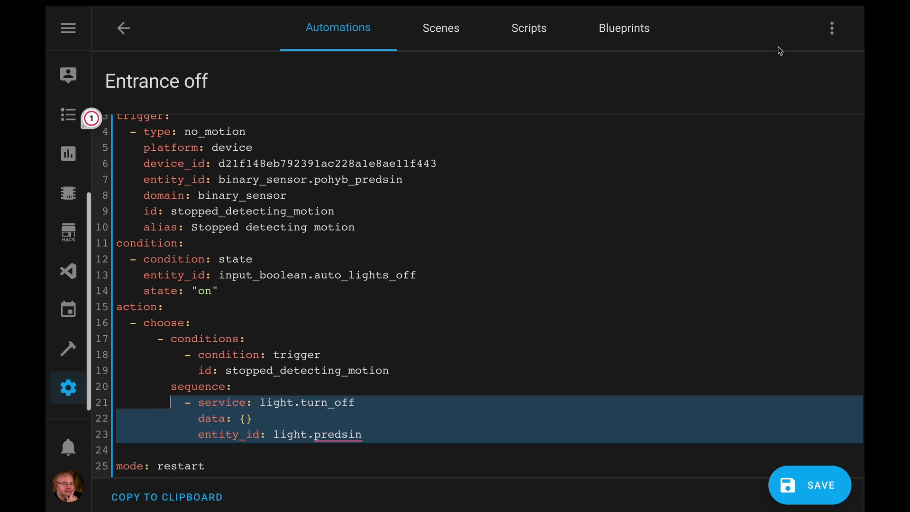
{"action": "left_click", "coordinate": [832, 28]}
Step: Return to the visual editor and expand the Choose action
{"action": "left_click", "coordinate": [768, 245]}
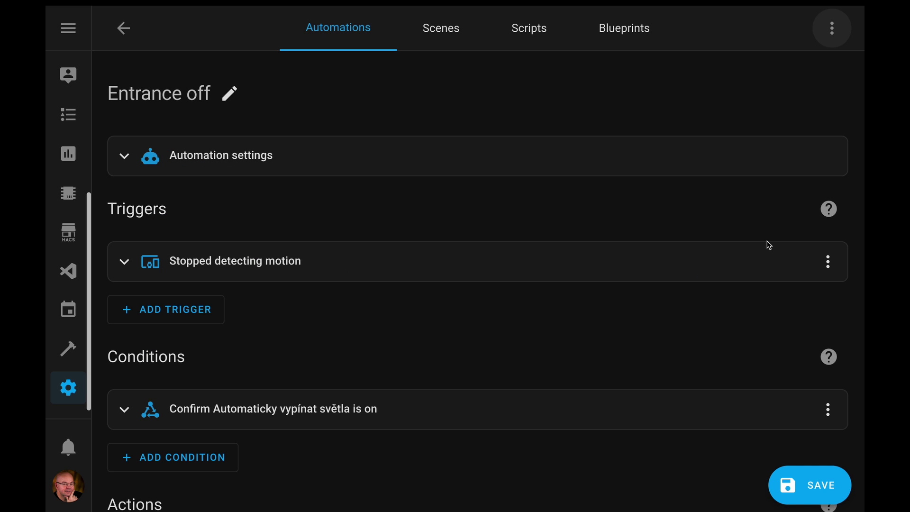
{"action": "scroll", "coordinate": [514, 299], "scroll_direction": "down", "scroll_amount": 3}
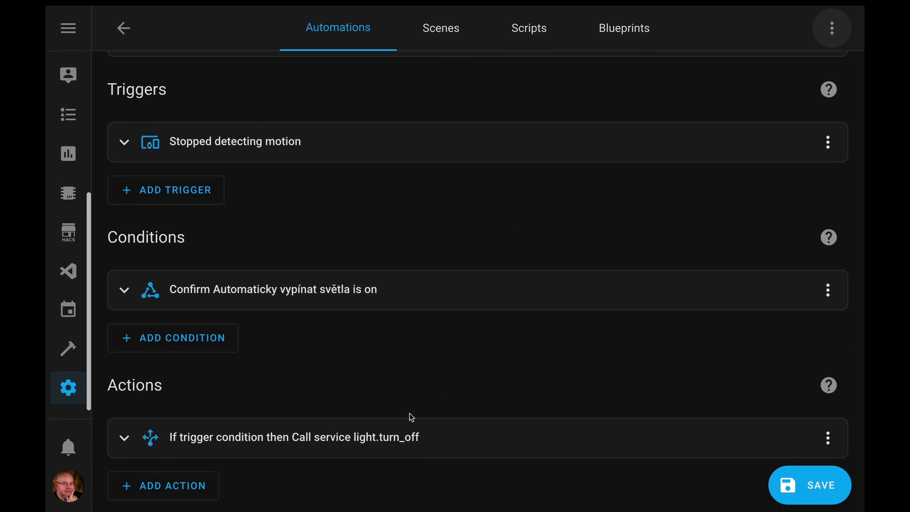
{"action": "left_click", "coordinate": [369, 439]}
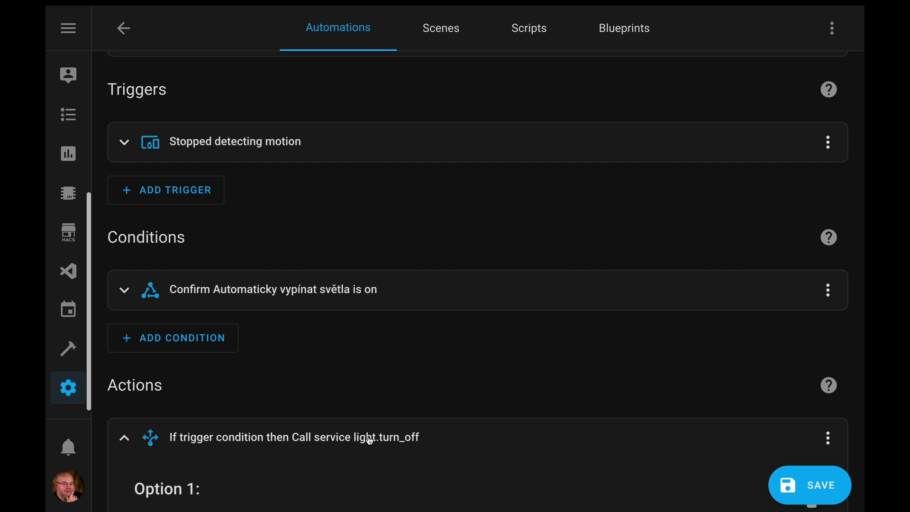
{"action": "scroll", "coordinate": [369, 440], "scroll_direction": "down", "scroll_amount": 4}
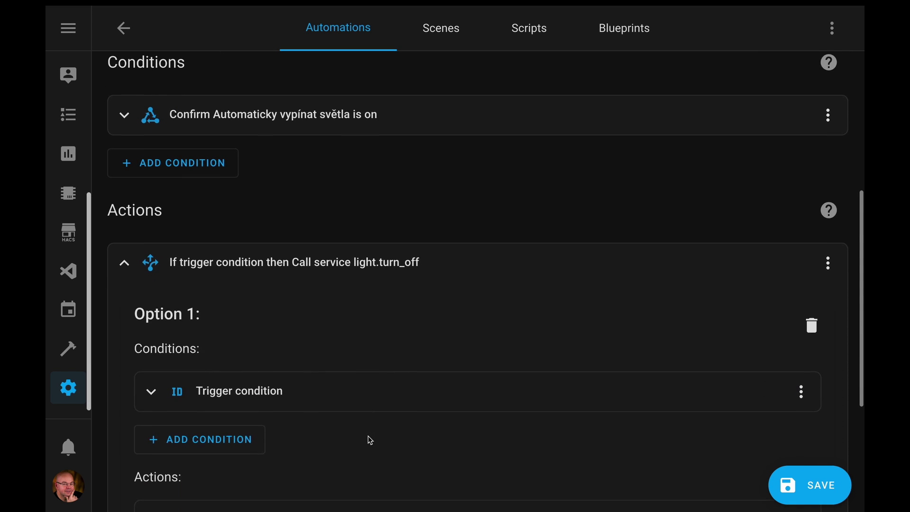
{"action": "scroll", "coordinate": [368, 436], "scroll_direction": "down", "scroll_amount": 2}
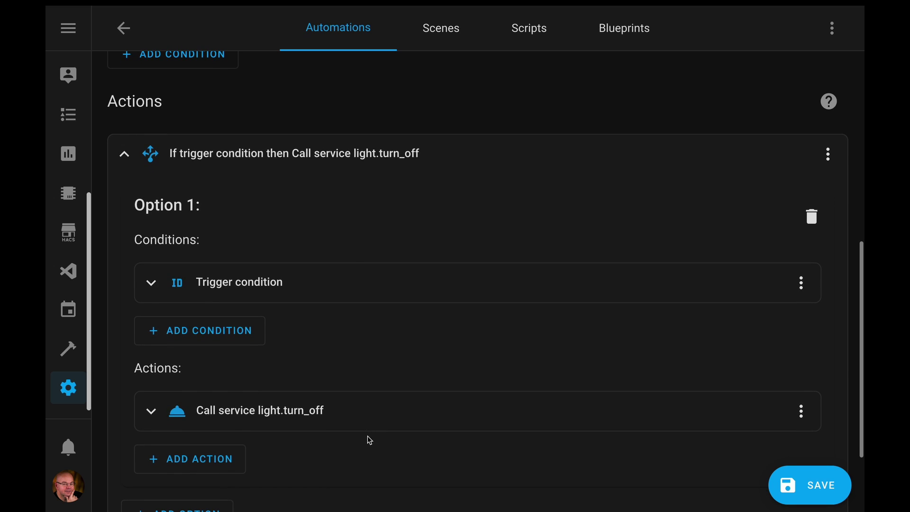
Step: Rename Option 1's trigger condition to 'Trigger stop motion' and collapse the Choose card
{"action": "left_click", "coordinate": [800, 284]}
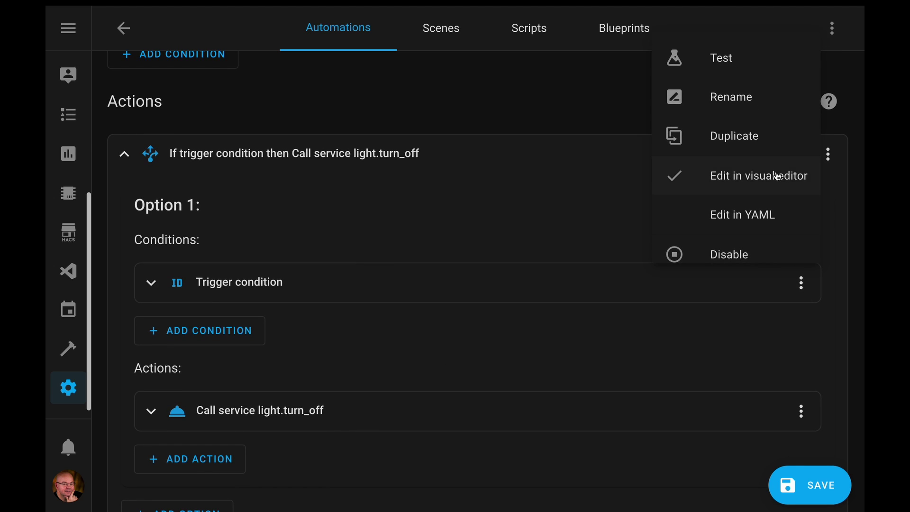
{"action": "left_click", "coordinate": [729, 101]}
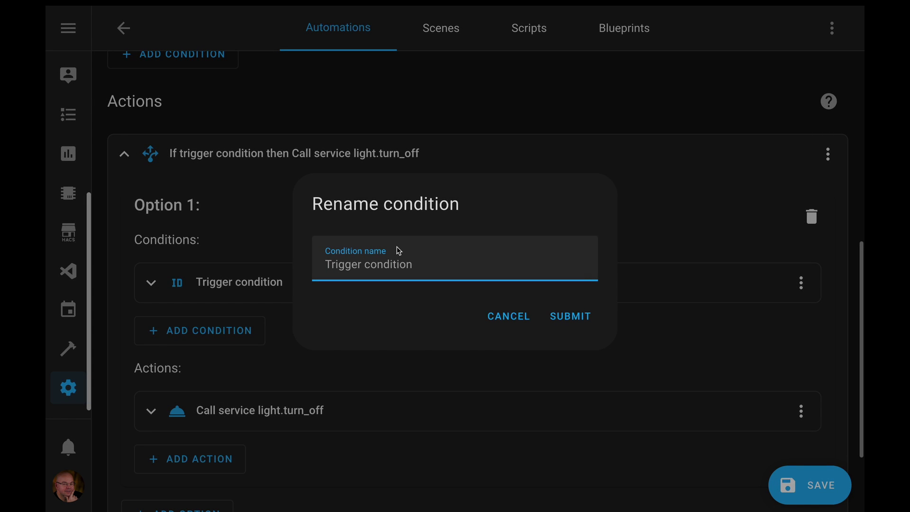
{"action": "key", "text": "ctrl+a"}
{"action": "type", "text": "Trigger stop motion"}
{"action": "left_click", "coordinate": [569, 316]}
{"action": "left_click", "coordinate": [150, 282]}
{"action": "left_click", "coordinate": [151, 283]}
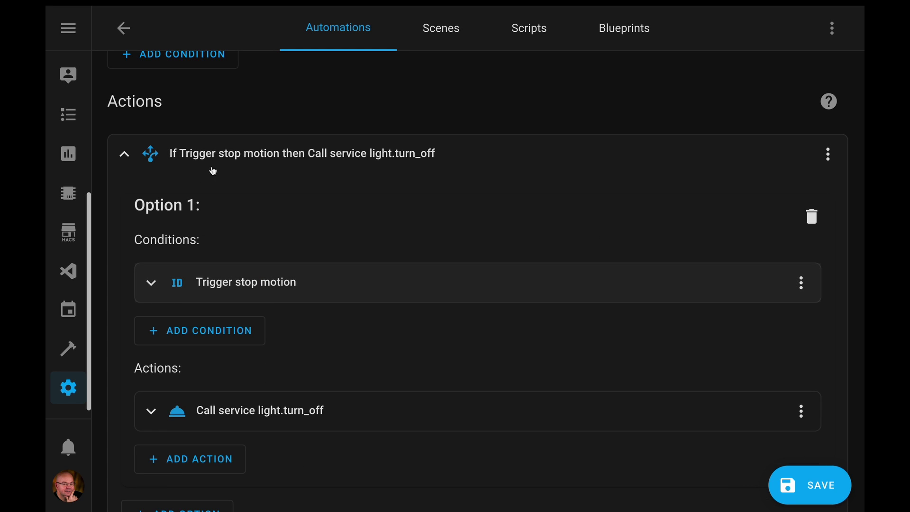
{"action": "left_click", "coordinate": [122, 157]}
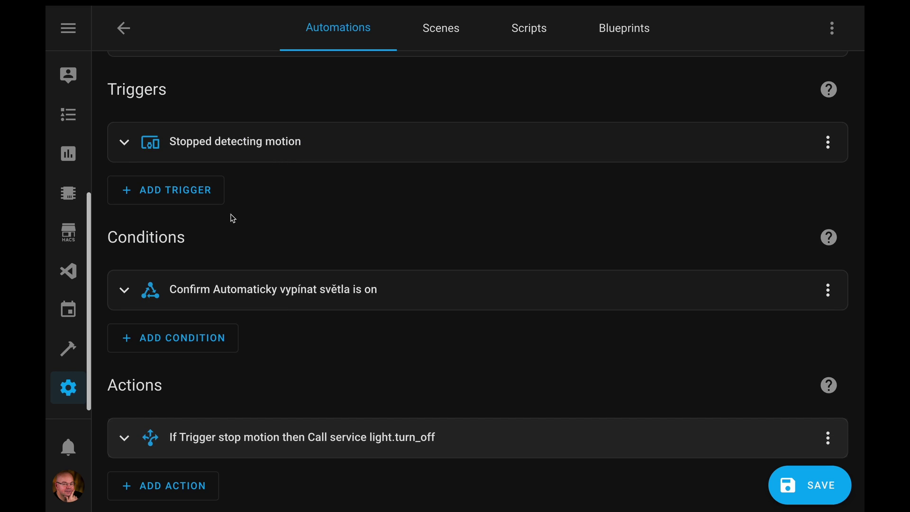
{"action": "scroll", "coordinate": [346, 217], "scroll_direction": "up", "scroll_amount": 3}
Step: Review Entrance off's YAML, then go back to the Entrance-filtered automations list
{"action": "scroll", "coordinate": [569, 118], "scroll_direction": "down", "scroll_amount": 1}
{"action": "left_click", "coordinate": [831, 28]}
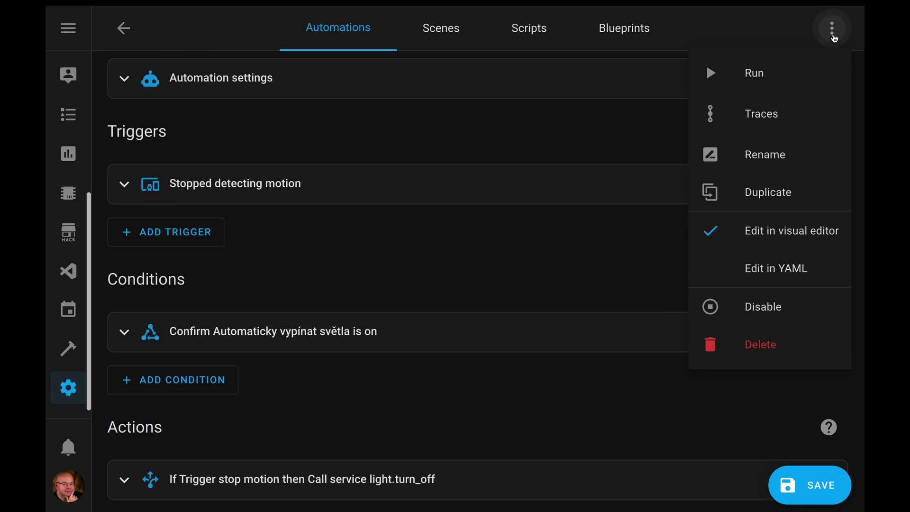
{"action": "left_click", "coordinate": [771, 278]}
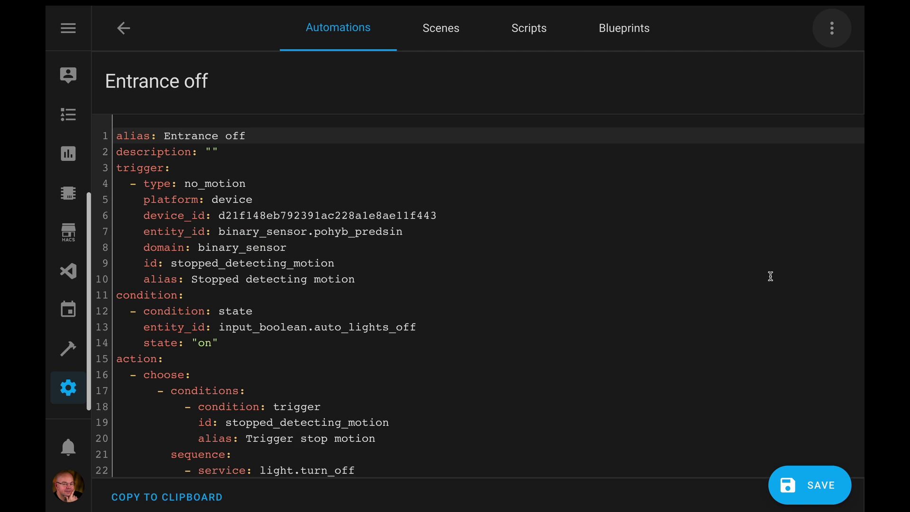
{"action": "left_click", "coordinate": [565, 302]}
{"action": "key", "text": "ctrl+a"}
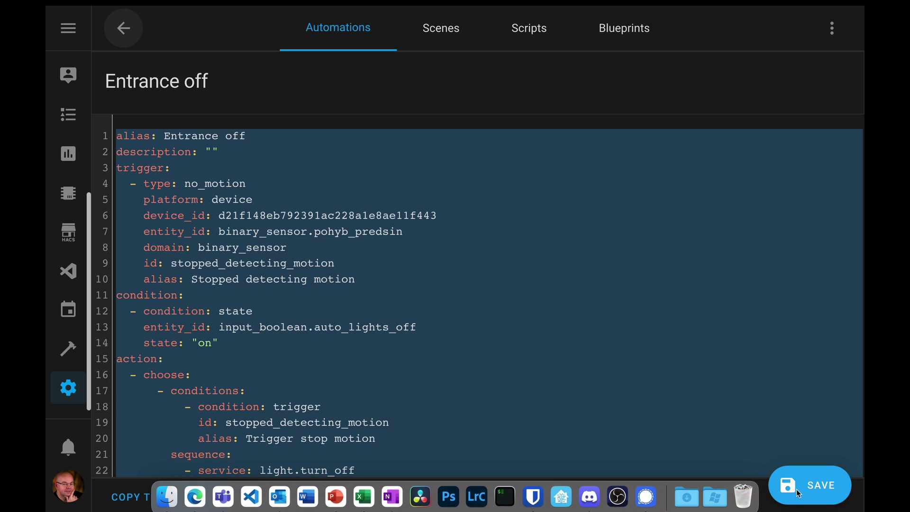
{"action": "left_click", "coordinate": [125, 33]}
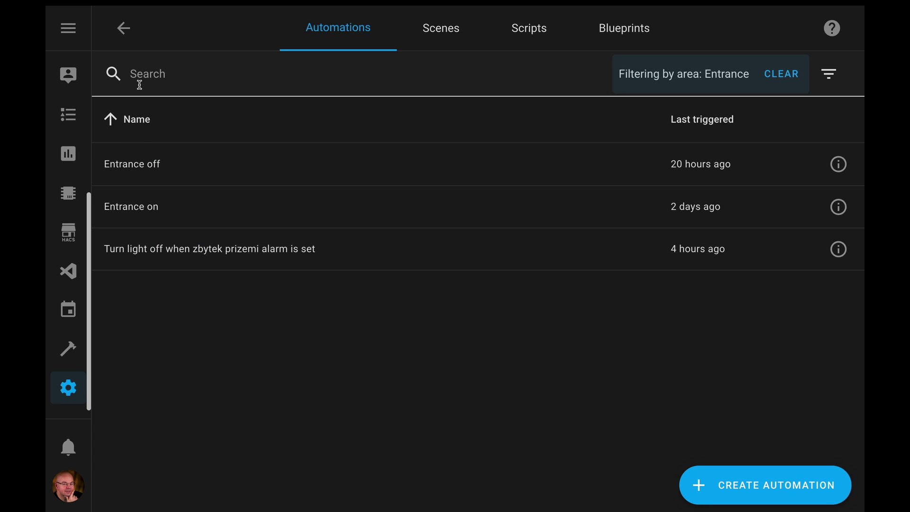
Step: Open Entrance on and give its motion trigger ID start_detecting_motion, named 'Start detecting motion'
{"action": "left_click", "coordinate": [145, 206]}
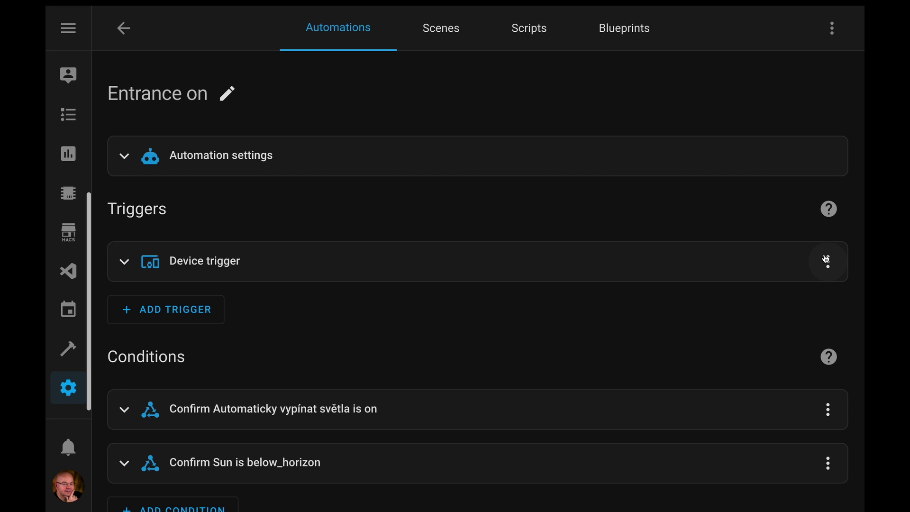
{"action": "left_click", "coordinate": [828, 263]}
{"action": "left_click", "coordinate": [761, 382]}
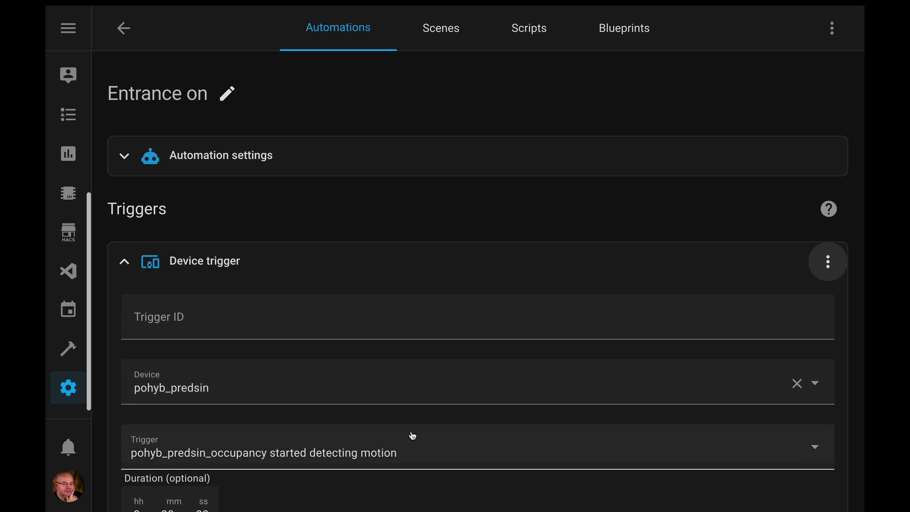
{"action": "type", "text": "start_detecting_motion"}
{"action": "left_click", "coordinate": [828, 262]}
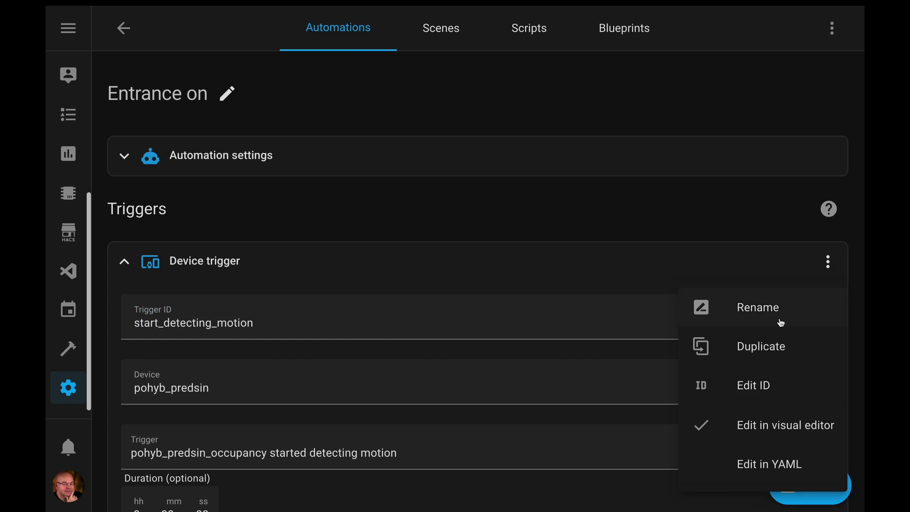
{"action": "left_click", "coordinate": [721, 317]}
{"action": "type", "text": "Start detecting motion"}
{"action": "left_click", "coordinate": [584, 317]}
Step: Add a Choose action with a Triggered by condition, then switch to YAML editing
{"action": "scroll", "coordinate": [441, 303], "scroll_direction": "down", "scroll_amount": 3}
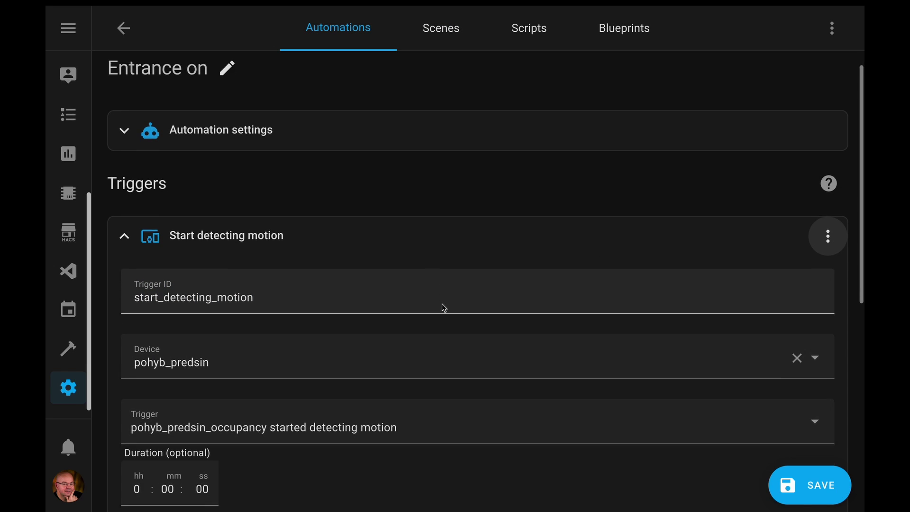
{"action": "scroll", "coordinate": [442, 306], "scroll_direction": "down", "scroll_amount": 6}
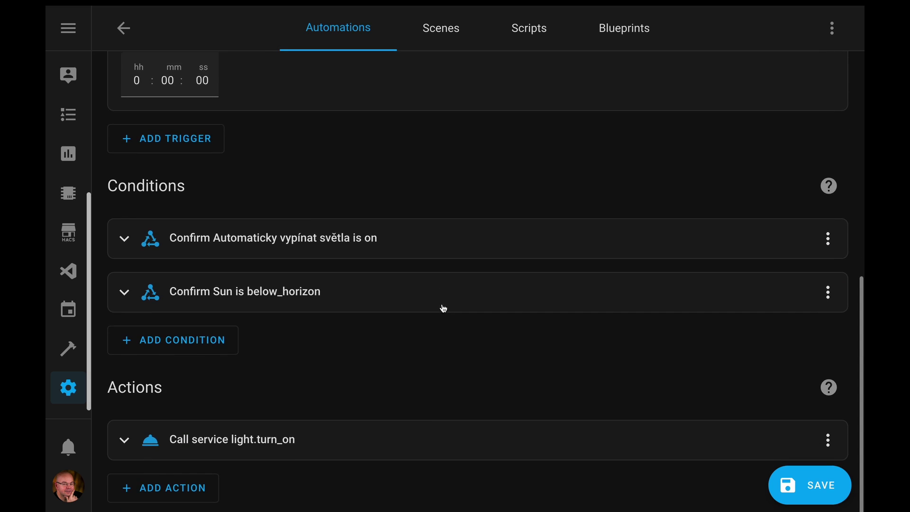
{"action": "left_click", "coordinate": [163, 488]}
{"action": "left_click", "coordinate": [189, 251]}
{"action": "left_click", "coordinate": [199, 260]}
{"action": "scroll", "coordinate": [290, 357], "scroll_direction": "down", "scroll_amount": 4}
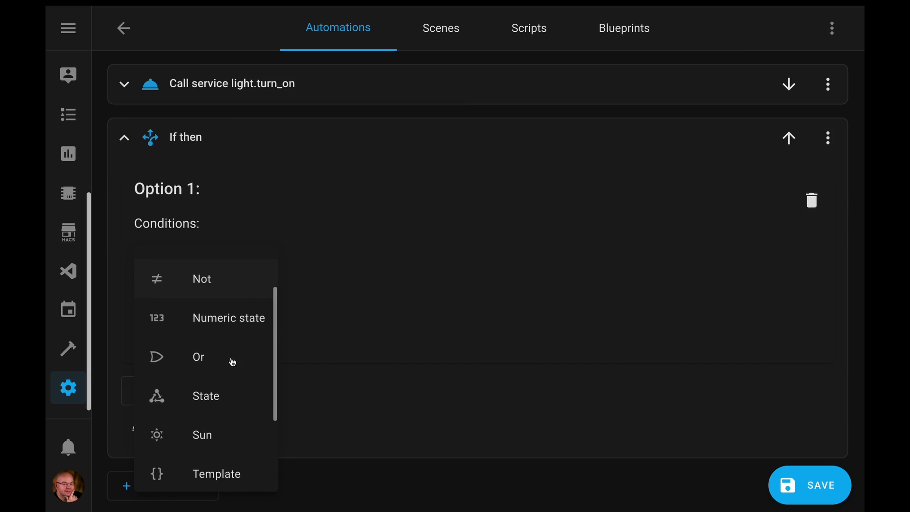
{"action": "left_click", "coordinate": [229, 433]}
{"action": "left_click", "coordinate": [831, 28]}
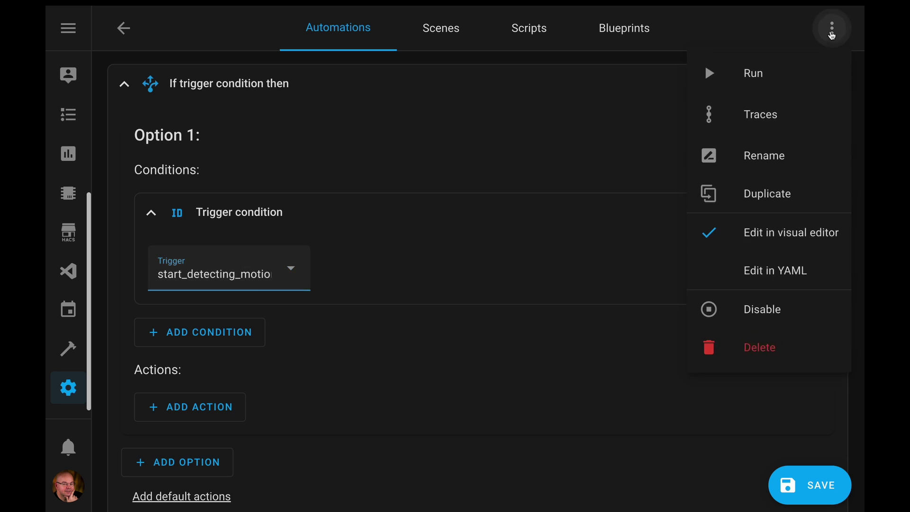
{"action": "left_click", "coordinate": [773, 275]}
Step: Paste the copied Entrance off YAML below Entrance on's YAML
{"action": "scroll", "coordinate": [474, 308], "scroll_direction": "down", "scroll_amount": 3}
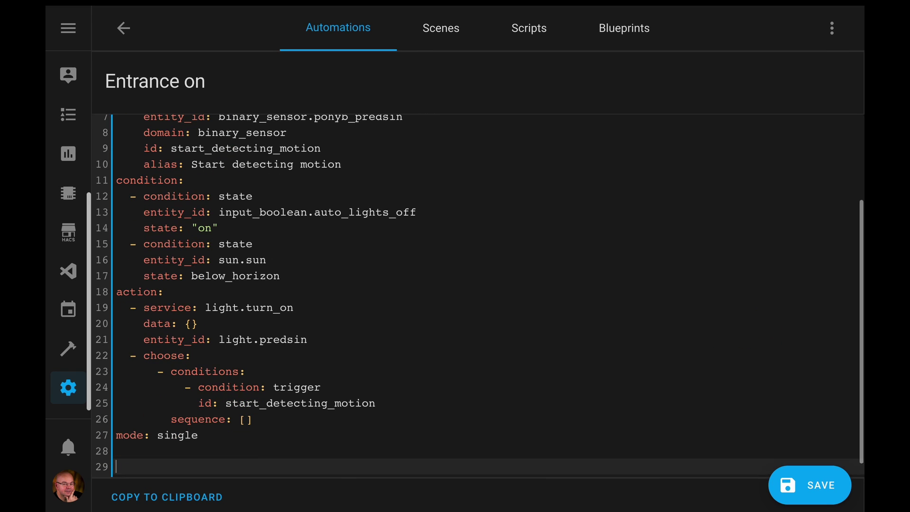
{"action": "key", "text": "ctrl+v"}
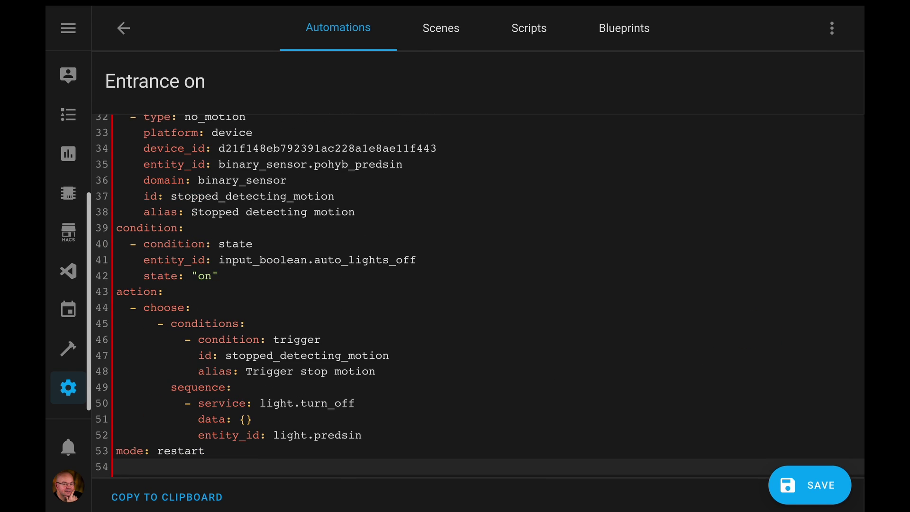
{"action": "scroll", "coordinate": [91, 118], "scroll_direction": "up", "scroll_amount": 4}
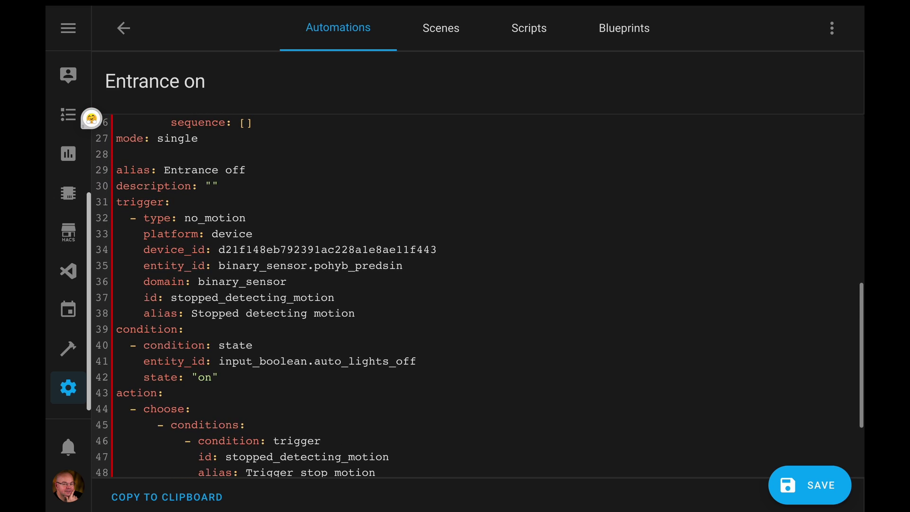
{"action": "scroll", "coordinate": [284, 284], "scroll_direction": "up", "scroll_amount": 3}
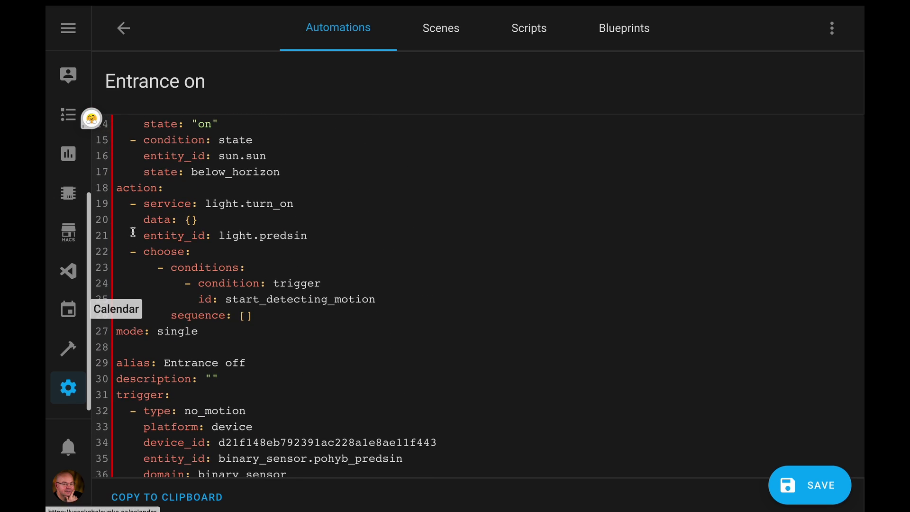
Step: Move the light.turn_on action into the first choose option's empty sequence, indented
{"action": "left_click", "coordinate": [119, 203]}
{"action": "key", "text": "shift+Down"}
{"action": "key", "text": "shift+Down"}
{"action": "key", "text": "shift+Down"}
{"action": "key", "text": "ctrl+c"}
{"action": "key", "text": "Delete"}
{"action": "key", "text": "Down"}
{"action": "key", "text": "Down"}
{"action": "key", "text": "Down"}
{"action": "key", "text": "Down"}
{"action": "key", "text": "End"}
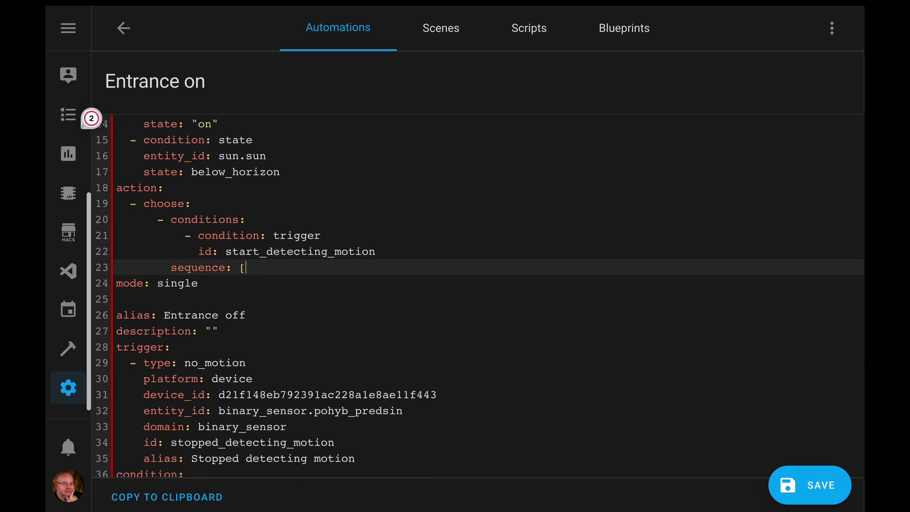
{"action": "key", "text": "BackSpace"}
{"action": "key", "text": "BackSpace"}
{"action": "key", "text": "BackSpace"}
{"action": "key", "text": "Return"}
{"action": "key", "text": "ctrl+v"}
{"action": "key", "text": "Tab"}
{"action": "key", "text": "Down"}
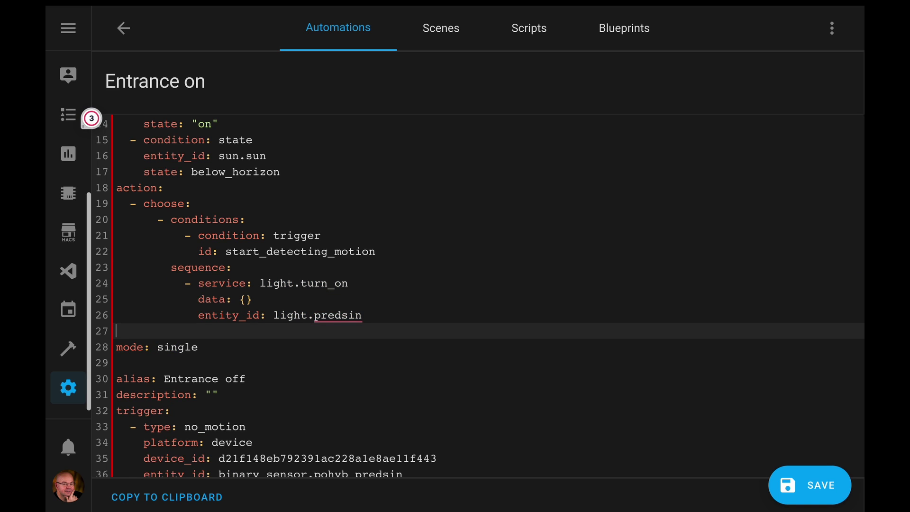
{"action": "key", "text": "Down"}
{"action": "key", "text": "Down"}
{"action": "key", "text": "Down"}
{"action": "key", "text": "Down"}
{"action": "key", "text": "Down"}
{"action": "key", "text": "Down"}
Step: Add Entrance off's no_motion trigger as the second trigger after the first one
{"action": "key", "text": "shift+Down"}
{"action": "key", "text": "shift+Down"}
{"action": "key", "text": "shift+Down"}
{"action": "key", "text": "shift+Down"}
{"action": "key", "text": "shift+Down"}
{"action": "key", "text": "shift+Down"}
{"action": "key", "text": "shift+Down"}
{"action": "key", "text": "ctrl+c"}
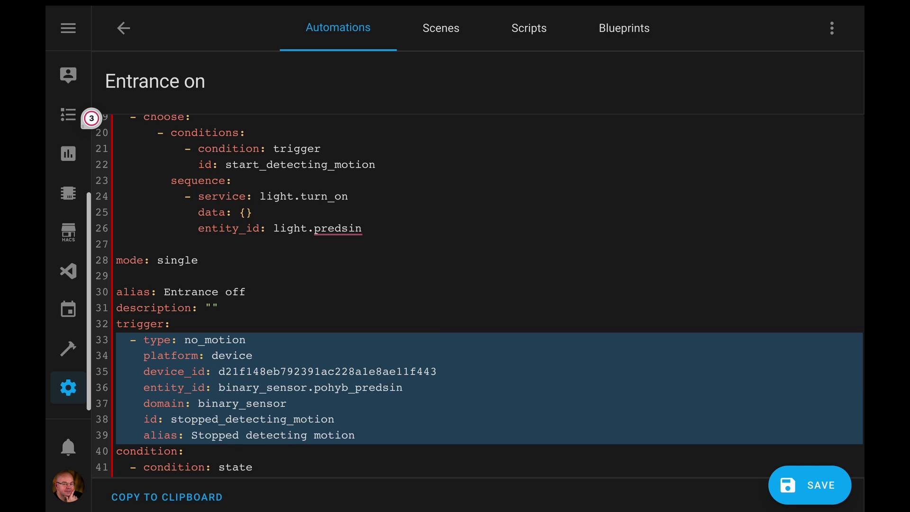
{"action": "scroll", "coordinate": [356, 264], "scroll_direction": "up", "scroll_amount": 6}
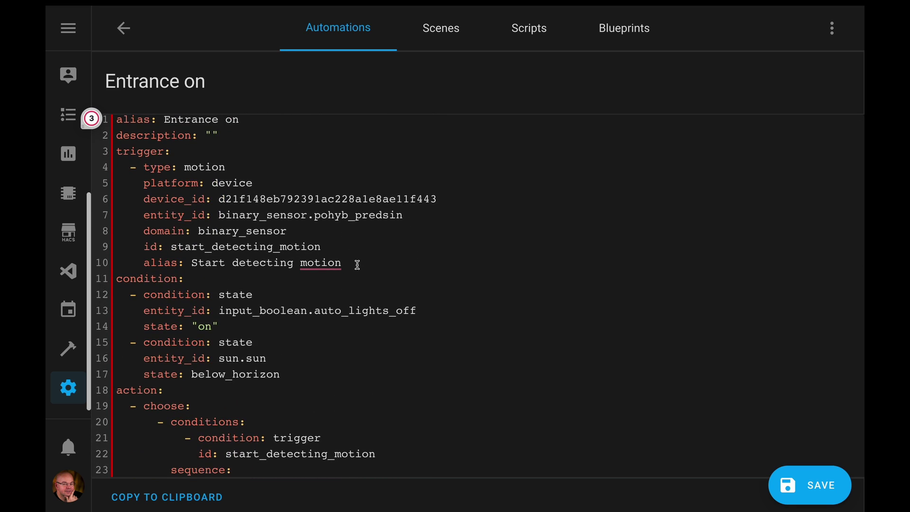
{"action": "left_click", "coordinate": [357, 264]}
{"action": "key", "text": "Return"}
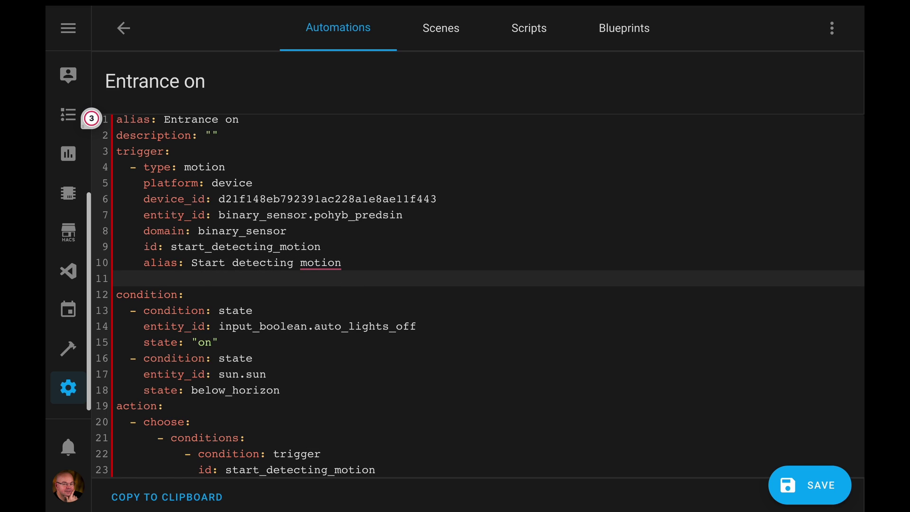
{"action": "key", "text": "ctrl+v"}
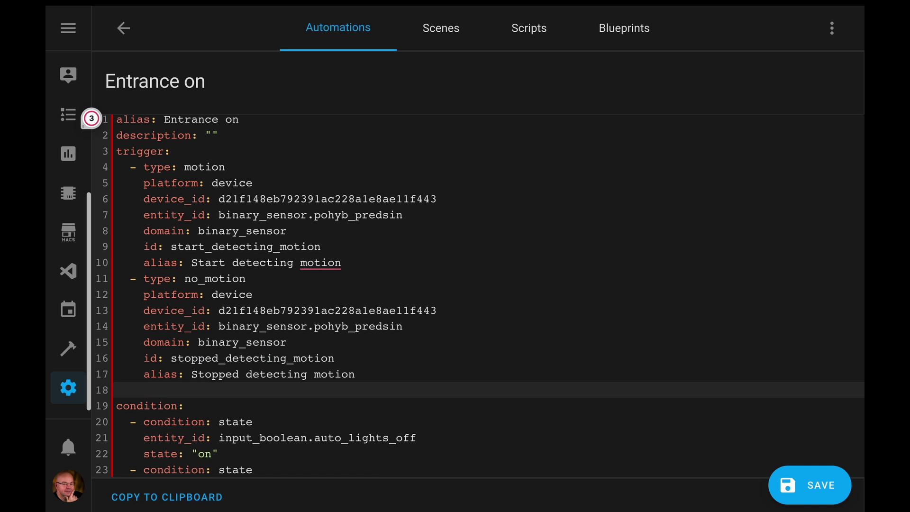
{"action": "key", "text": "BackSpace"}
Step: Copy the stopped_detecting_motion choose option and paste it into the choose as a second option
{"action": "scroll", "coordinate": [480, 296], "scroll_direction": "down", "scroll_amount": 8}
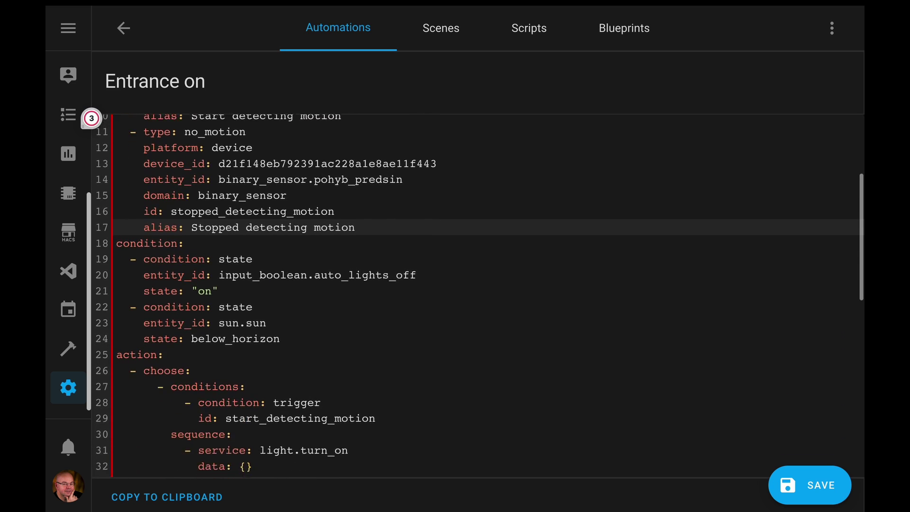
{"action": "scroll", "coordinate": [479, 294], "scroll_direction": "down", "scroll_amount": 4}
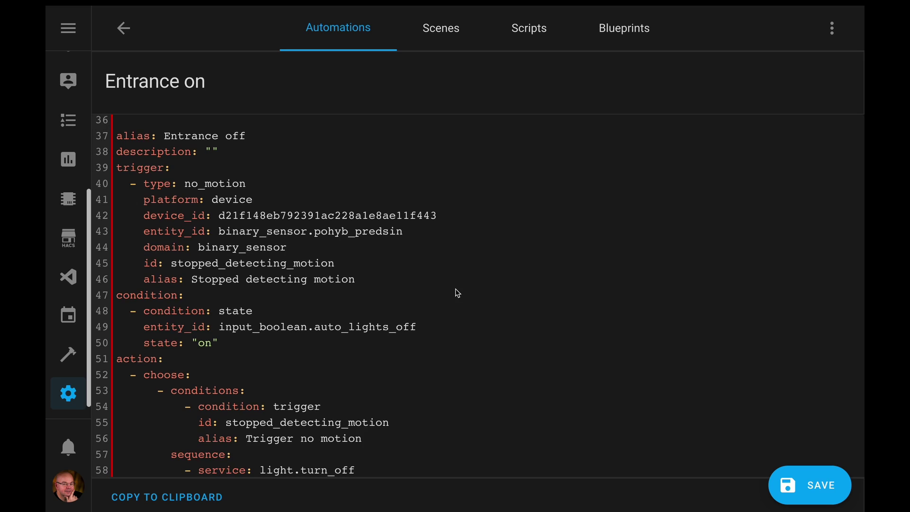
{"action": "scroll", "coordinate": [457, 290], "scroll_direction": "down", "scroll_amount": 2}
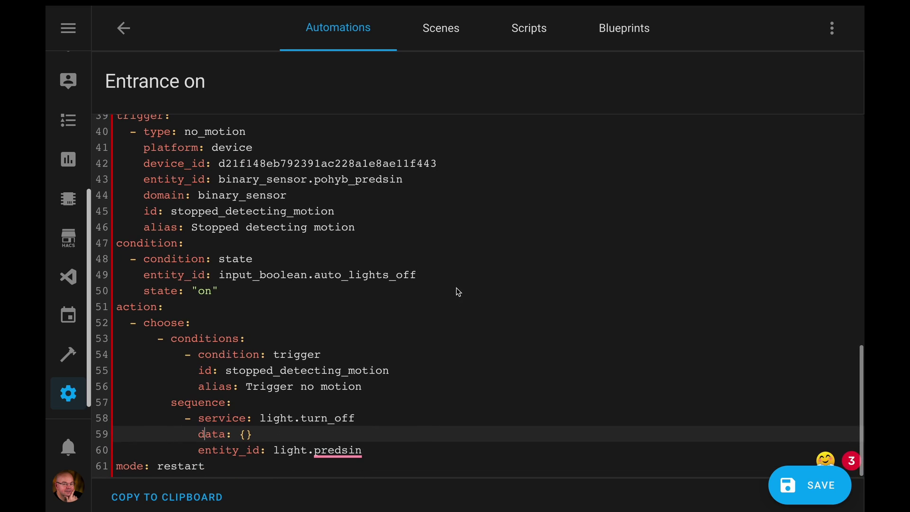
{"action": "left_click", "coordinate": [120, 339]}
{"action": "key", "text": "shift+Down"}
{"action": "key", "text": "shift+Down"}
{"action": "key", "text": "shift+Down"}
{"action": "key", "text": "shift+Down"}
{"action": "key", "text": "shift+Down"}
{"action": "key", "text": "shift+Down"}
{"action": "key", "text": "shift+Down"}
{"action": "key", "text": "shift+Down"}
{"action": "key", "text": "ctrl+c"}
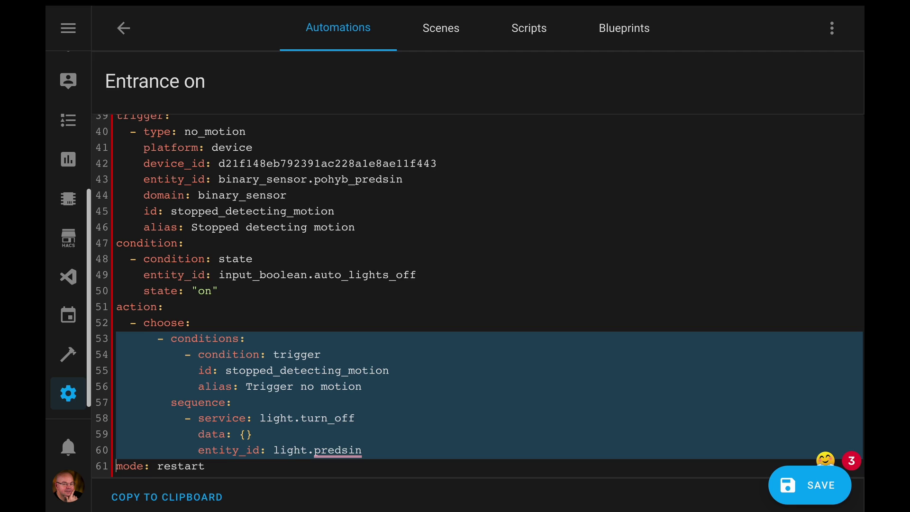
{"action": "left_click", "coordinate": [234, 343]}
{"action": "scroll", "coordinate": [235, 343], "scroll_direction": "up", "scroll_amount": 5}
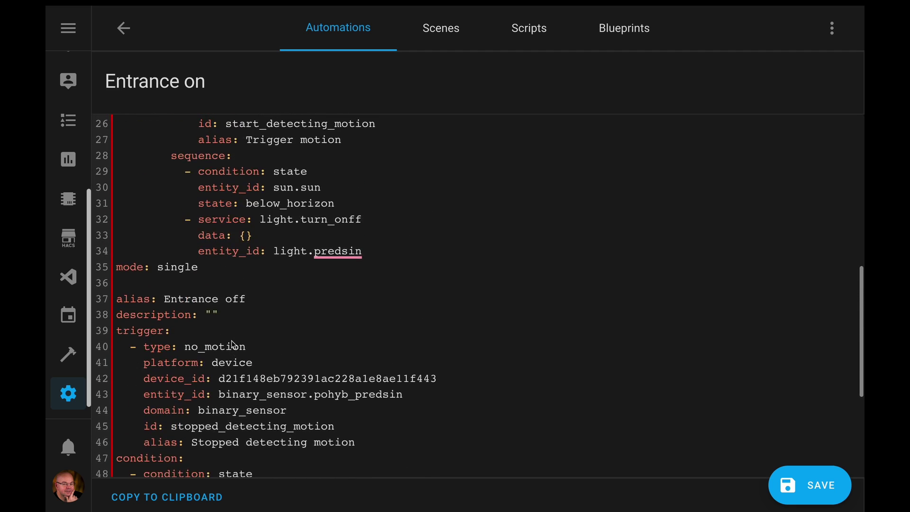
{"action": "left_click", "coordinate": [120, 350]}
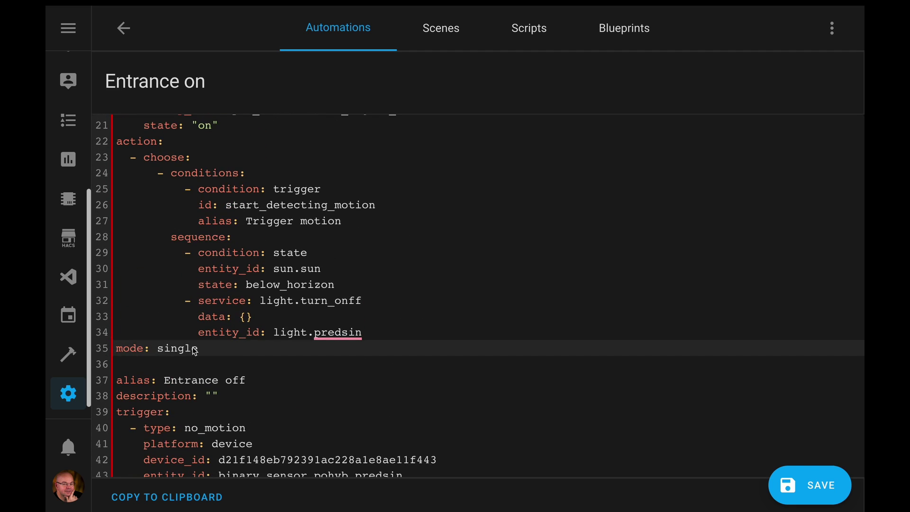
{"action": "key", "text": "ctrl+v"}
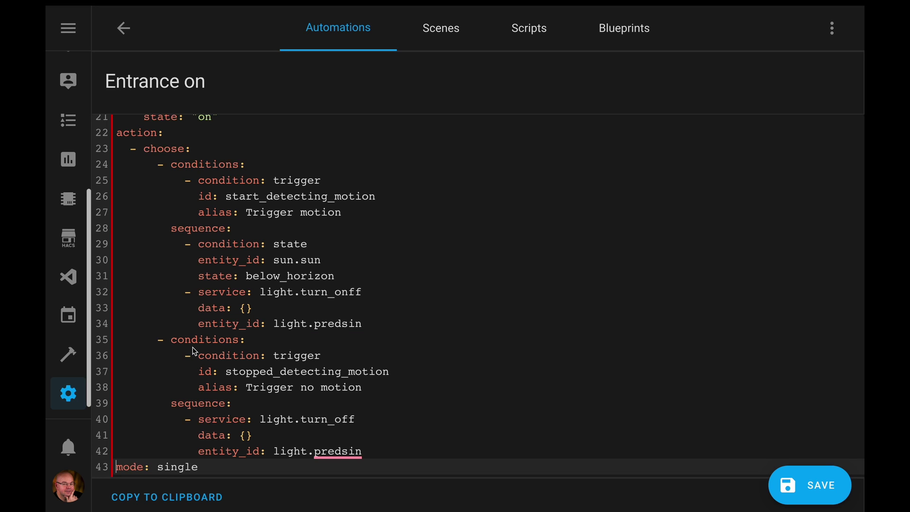
Step: Undo an accidental extra paste after mode: single and return to the top of the YAML
{"action": "key", "text": "End"}
{"action": "key", "text": "Return"}
{"action": "type", "text": "alias: Entrance off description: \"\" trigger:   - type: no_motion     platform: device     device_id: d21f148eb792391ac228a1e8ae11f443     entity_id: binary_sensor.pohyb_predsin     domain: binary_sensor     id: stopped_detecting_motion     alias: Stopped detecting motion condition:   - condition: state     entity_id: input_boolean.auto_lights_off     state: \"on\" action:   - choose:       - conditions:           - condition: trigger             id: stopped_detecting_motion             alias: Trigger no motion         sequence:           - service: light.turn_off             data: {}             entity_id: light.predsin mode: restart"}
{"action": "scroll", "coordinate": [239, 467], "scroll_direction": "down", "scroll_amount": 8}
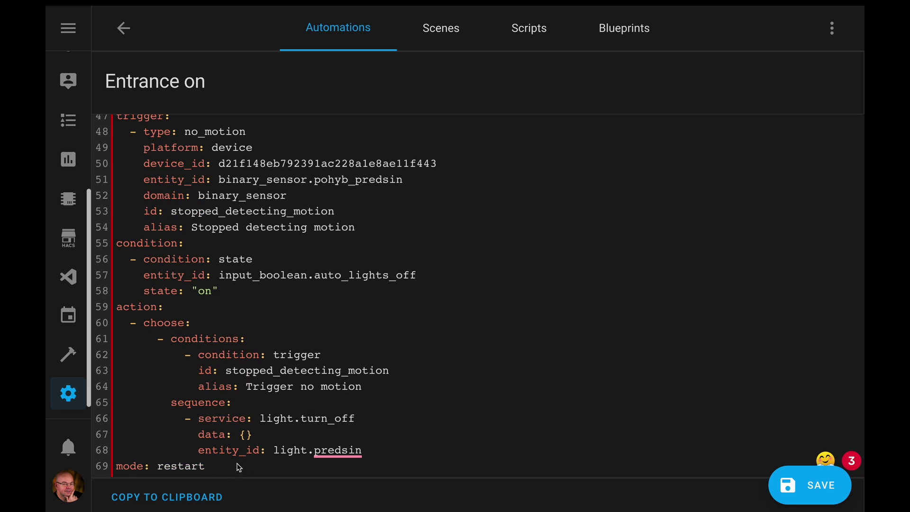
{"action": "key", "text": "ctrl+z"}
{"action": "scroll", "coordinate": [263, 349], "scroll_direction": "up", "scroll_amount": 1}
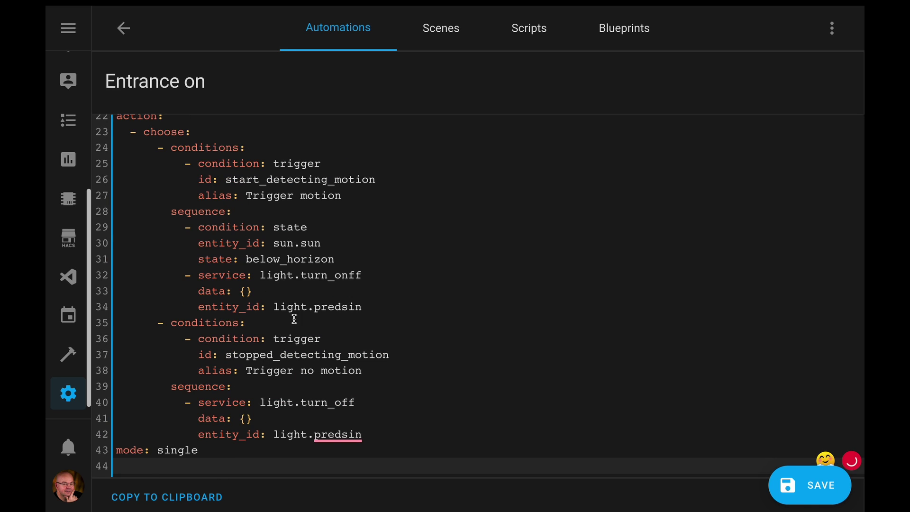
{"action": "key", "text": "ctrl+Home"}
Step: Move the sun.sun below_horizon condition from global conditions into the first option's sequence, before light.turn_on
{"action": "scroll", "coordinate": [349, 280], "scroll_direction": "down", "scroll_amount": 4}
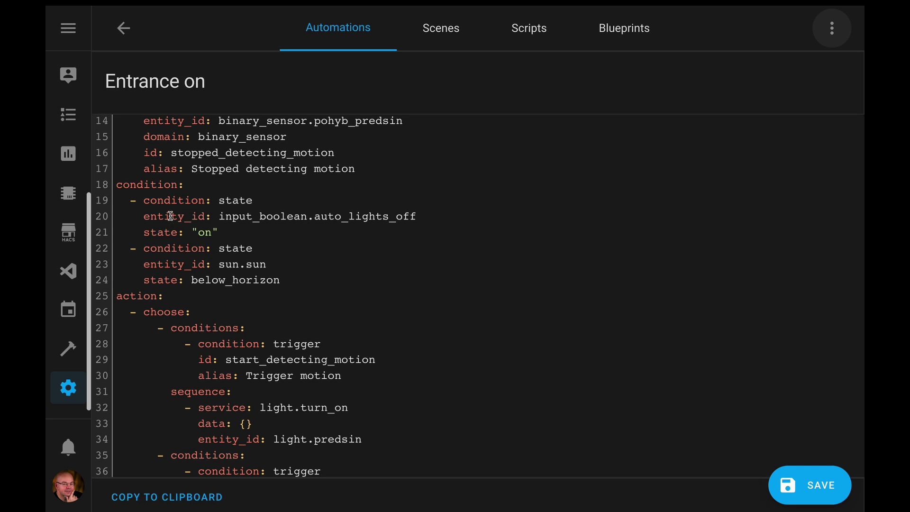
{"action": "left_click", "coordinate": [164, 247]}
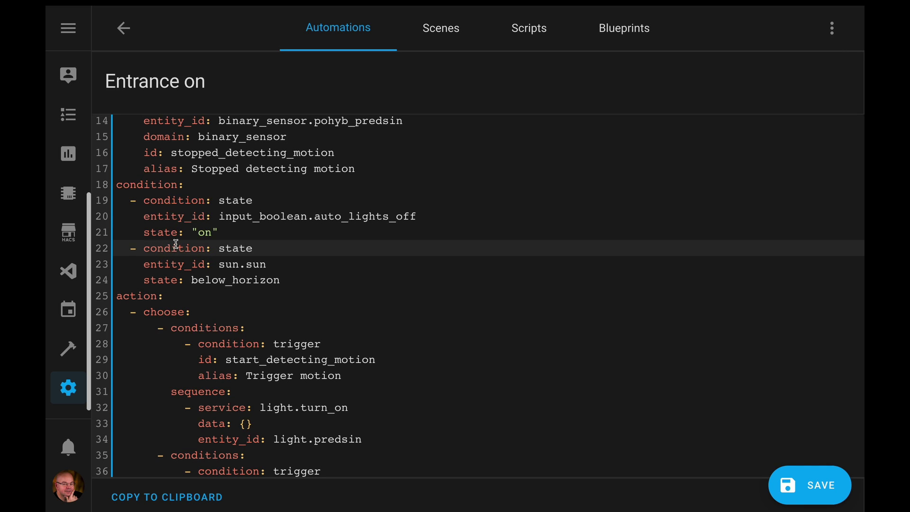
{"action": "key", "text": "shift+Down"}
{"action": "key", "text": "shift+Down"}
{"action": "key", "text": "shift+Down"}
{"action": "key", "text": "ctrl+c"}
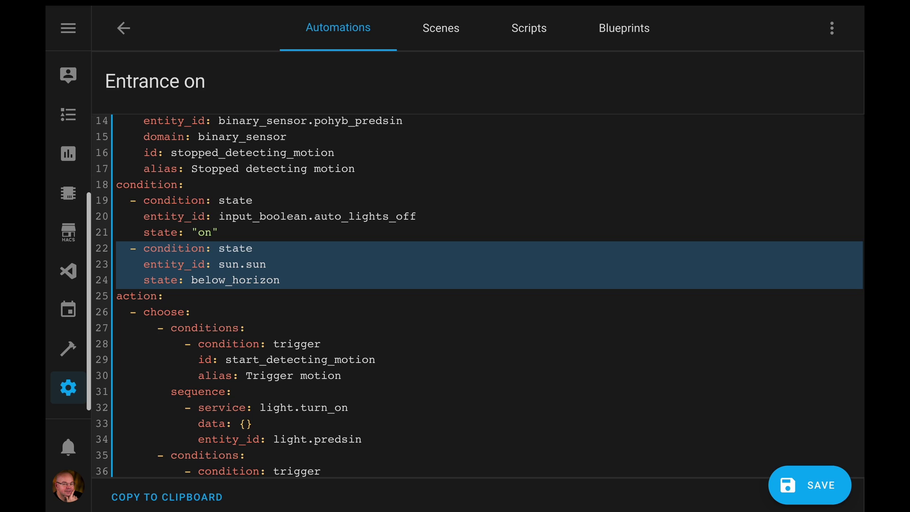
{"action": "key", "text": "BackSpace"}
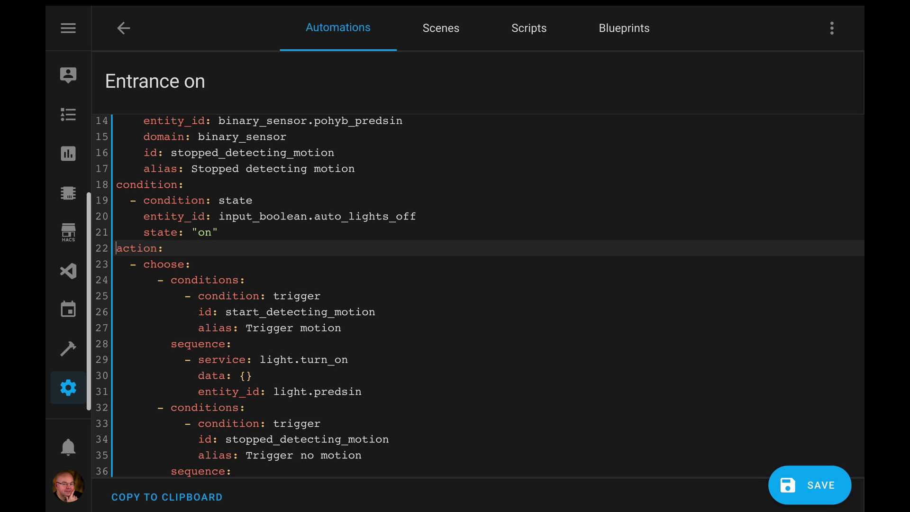
{"action": "key", "text": "Down"}
{"action": "key", "text": "Down"}
{"action": "key", "text": "Down"}
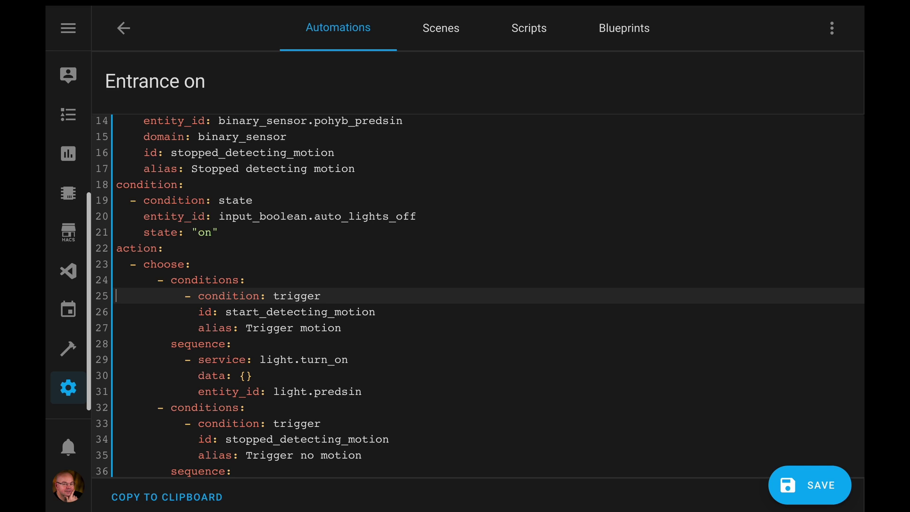
{"action": "key", "text": "Down"}
{"action": "key", "text": "Down"}
{"action": "key", "text": "Down"}
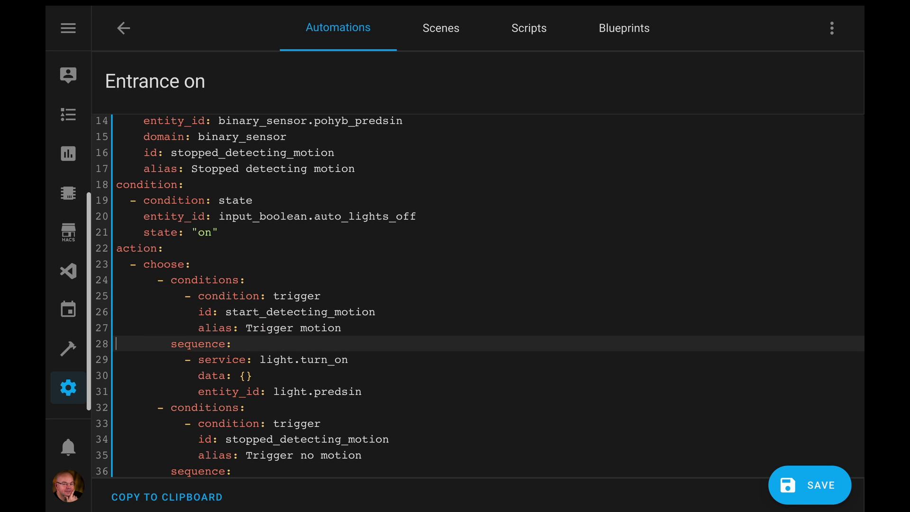
{"action": "key", "text": "Down"}
{"action": "key", "text": "Down"}
{"action": "key", "text": "Up"}
{"action": "key", "text": "ctrl+v"}
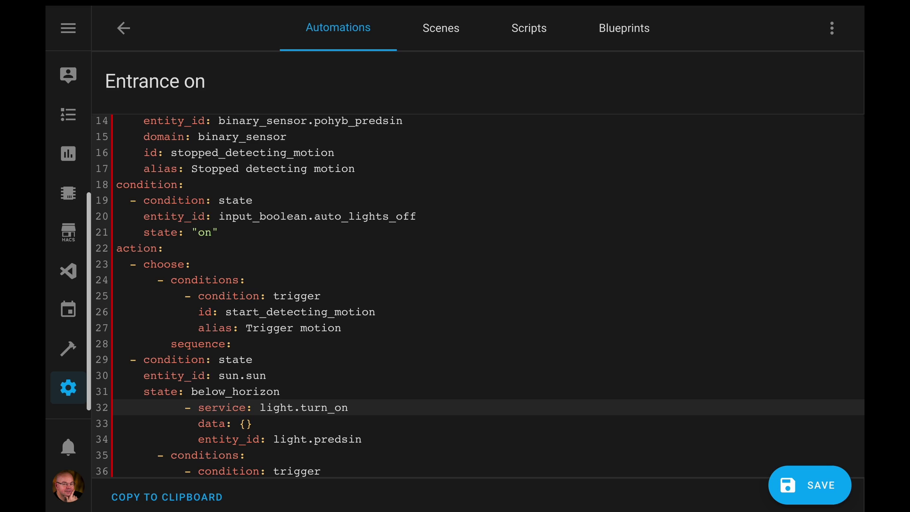
{"action": "key", "text": "shift+Up"}
{"action": "key", "text": "shift+Up"}
{"action": "key", "text": "shift+Up"}
{"action": "key", "text": "Tab"}
{"action": "key", "text": "Tab"}
{"action": "key", "text": "Tab"}
{"action": "key", "text": "Tab"}
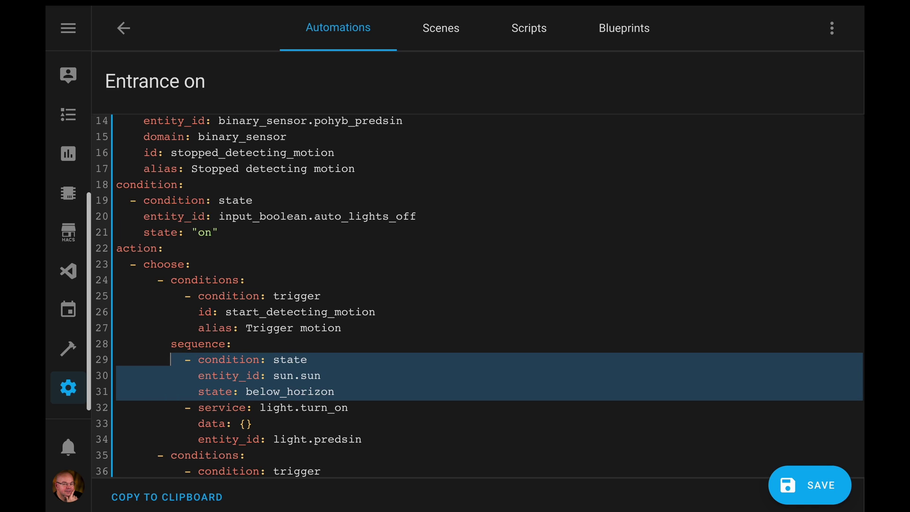
{"action": "key", "text": "Left"}
{"action": "left_click", "coordinate": [832, 28]}
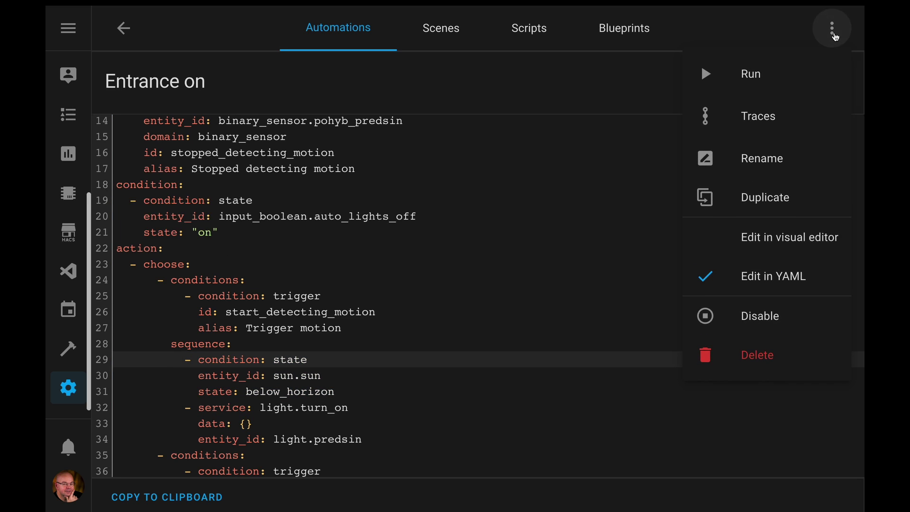
Step: Rename the automation to 'Entrance on or off with motion' in the visual editor and save it
{"action": "left_click", "coordinate": [789, 237]}
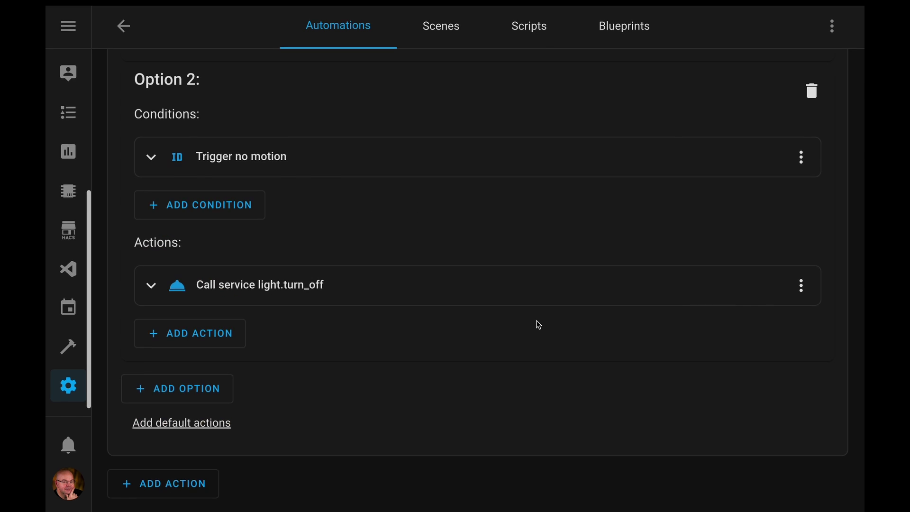
{"action": "scroll", "coordinate": [539, 325], "scroll_direction": "up", "scroll_amount": 10}
{"action": "scroll", "coordinate": [538, 325], "scroll_direction": "up", "scroll_amount": 5}
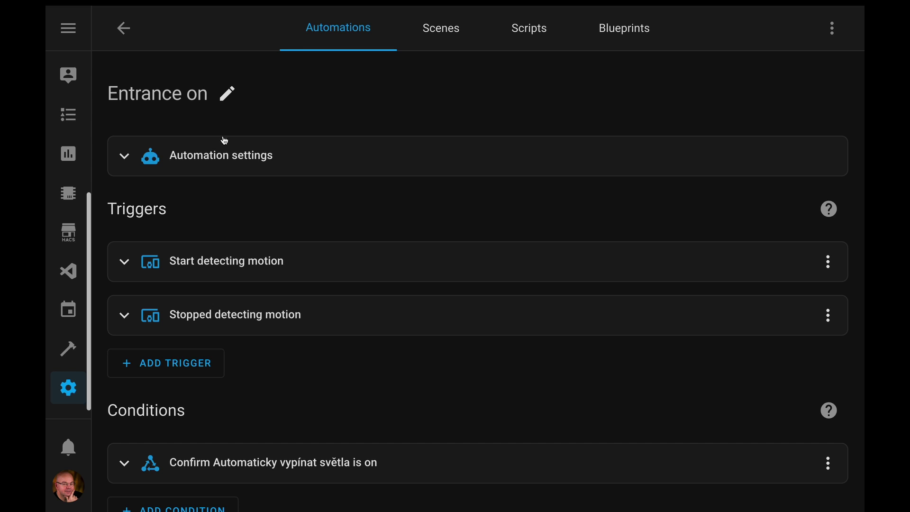
{"action": "left_click", "coordinate": [228, 93]}
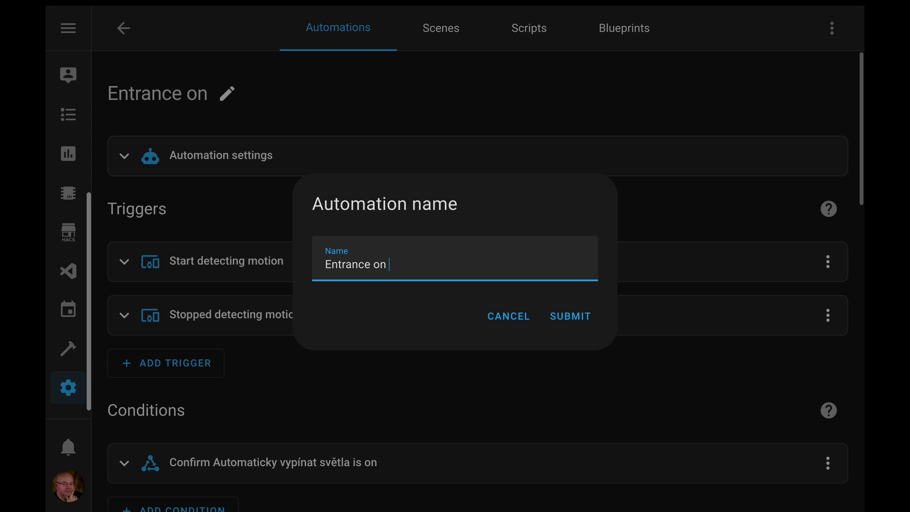
{"action": "type", "text": "or off with motion"}
{"action": "left_click", "coordinate": [575, 316]}
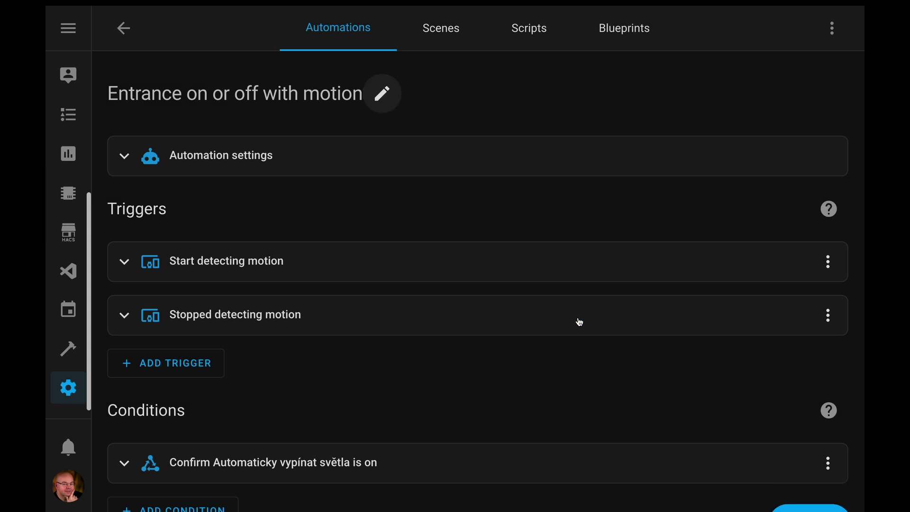
{"action": "left_click", "coordinate": [809, 485]}
Step: Delete the old Entrance off automation
{"action": "left_click", "coordinate": [123, 28]}
{"action": "left_click", "coordinate": [152, 162]}
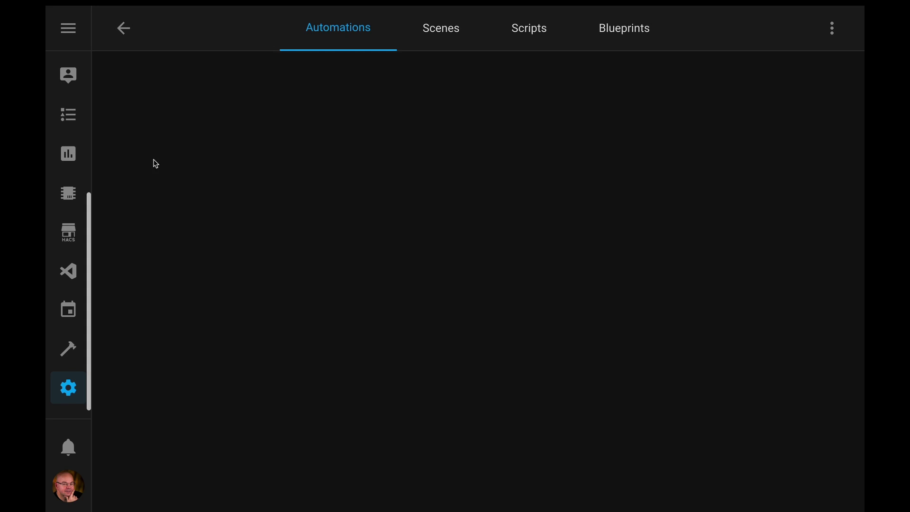
{"action": "left_click", "coordinate": [839, 38]}
{"action": "left_click", "coordinate": [754, 354]}
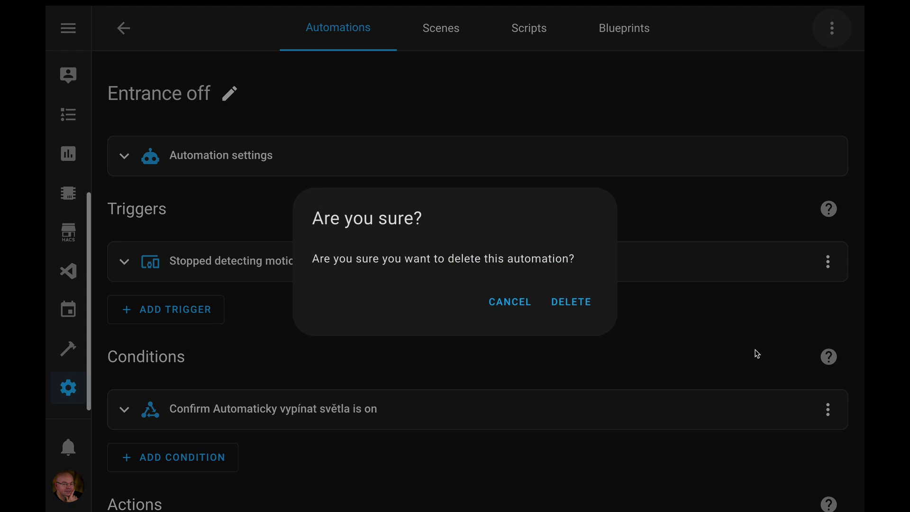
{"action": "left_click", "coordinate": [578, 302]}
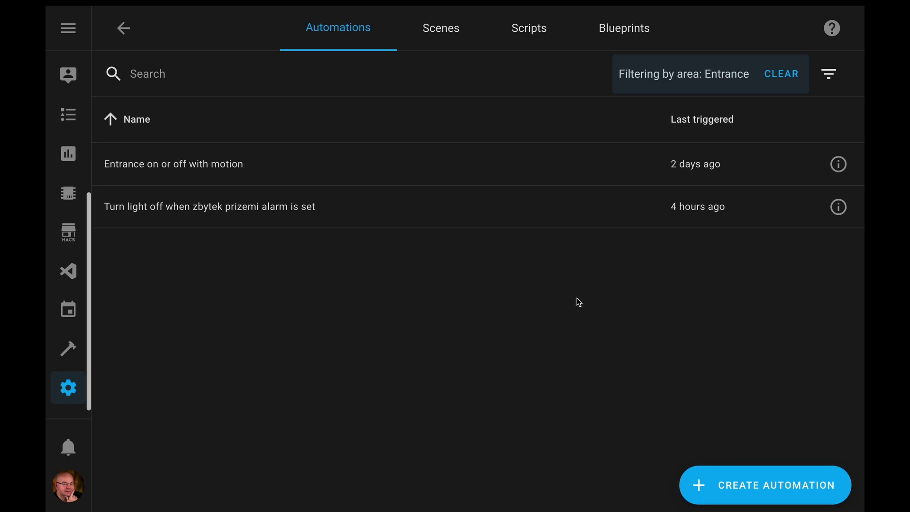
Step: Open Entrance on or off with motion and expand its Choose action to review Option 1 and Option 2
{"action": "left_click", "coordinate": [245, 165]}
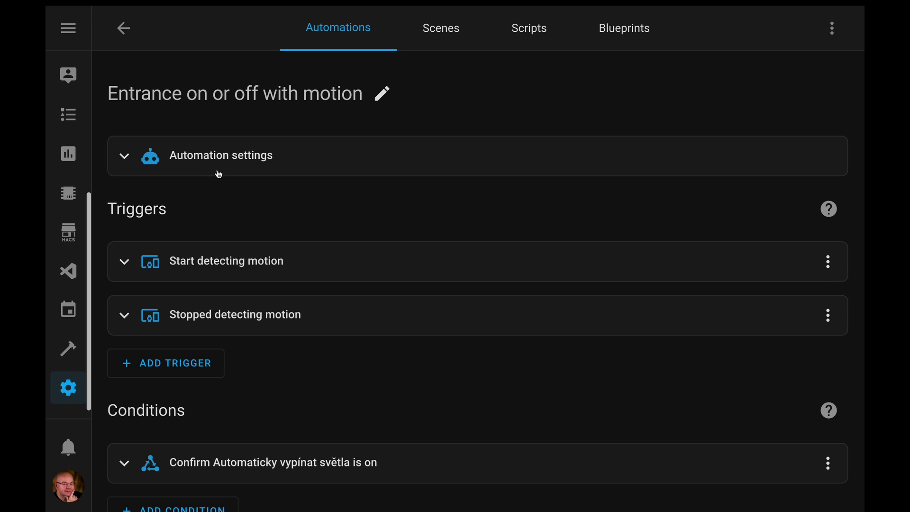
{"action": "scroll", "coordinate": [219, 174], "scroll_direction": "down", "scroll_amount": 3}
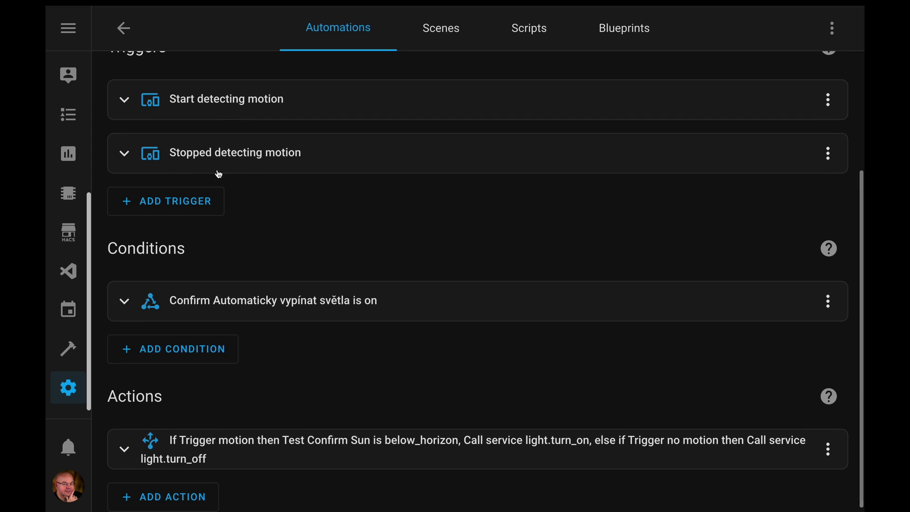
{"action": "scroll", "coordinate": [219, 174], "scroll_direction": "up", "scroll_amount": 1}
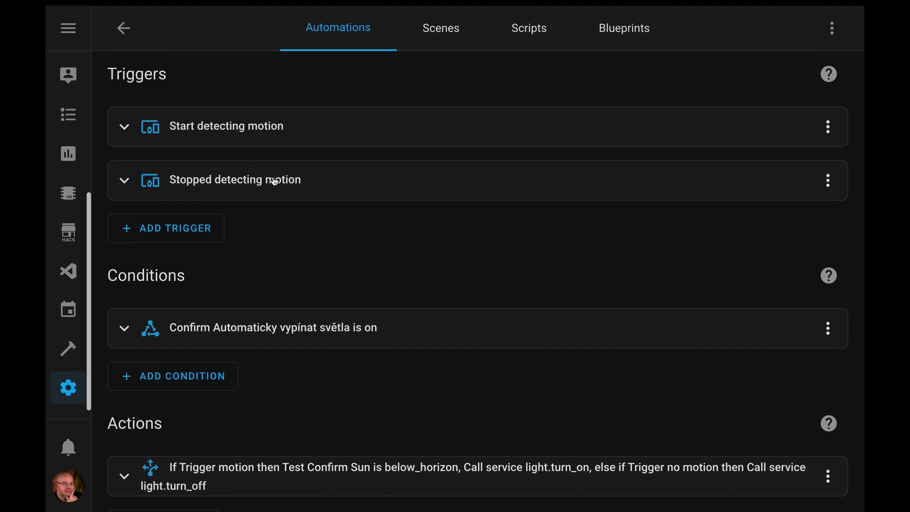
{"action": "scroll", "coordinate": [274, 181], "scroll_direction": "down", "scroll_amount": 1}
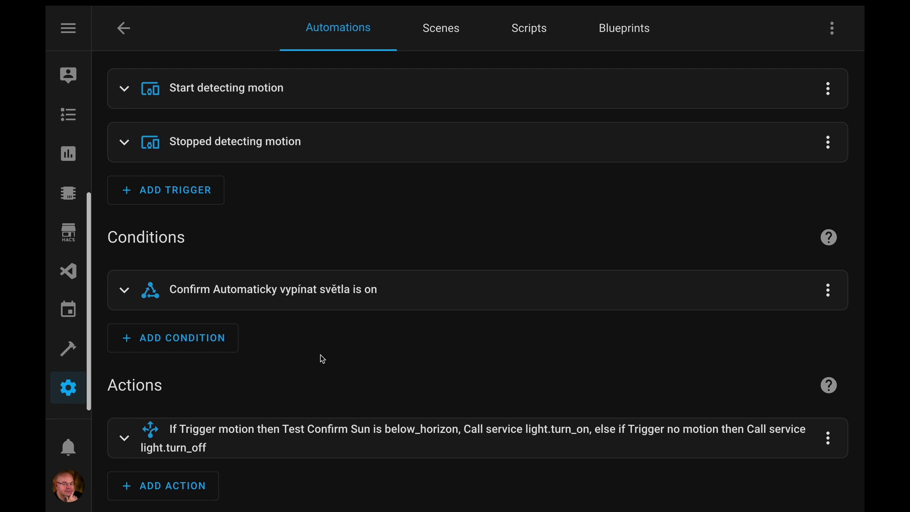
{"action": "left_click", "coordinate": [335, 443]}
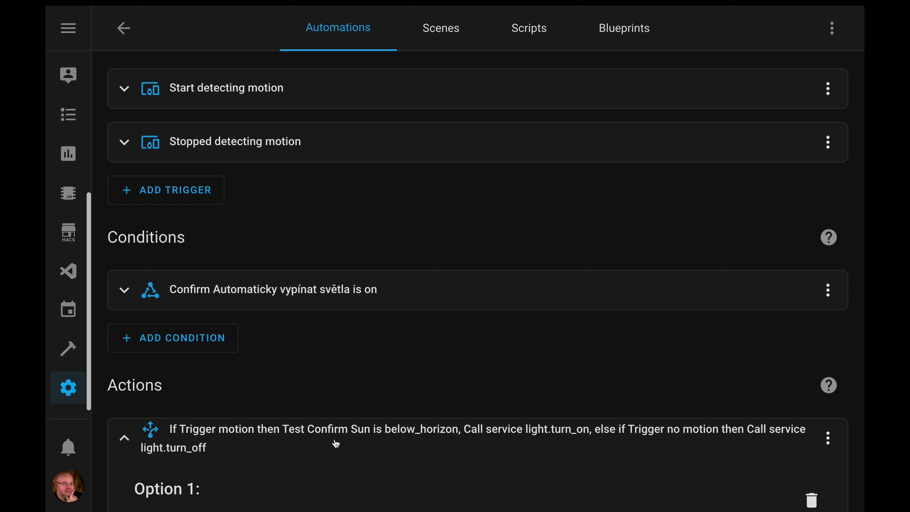
{"action": "scroll", "coordinate": [336, 444], "scroll_direction": "down", "scroll_amount": 9}
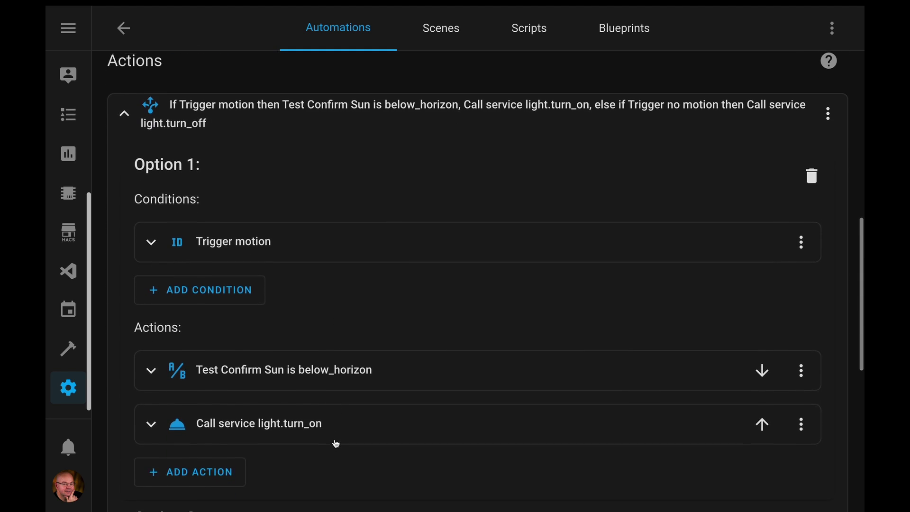
{"action": "scroll", "coordinate": [336, 444], "scroll_direction": "down", "scroll_amount": 1}
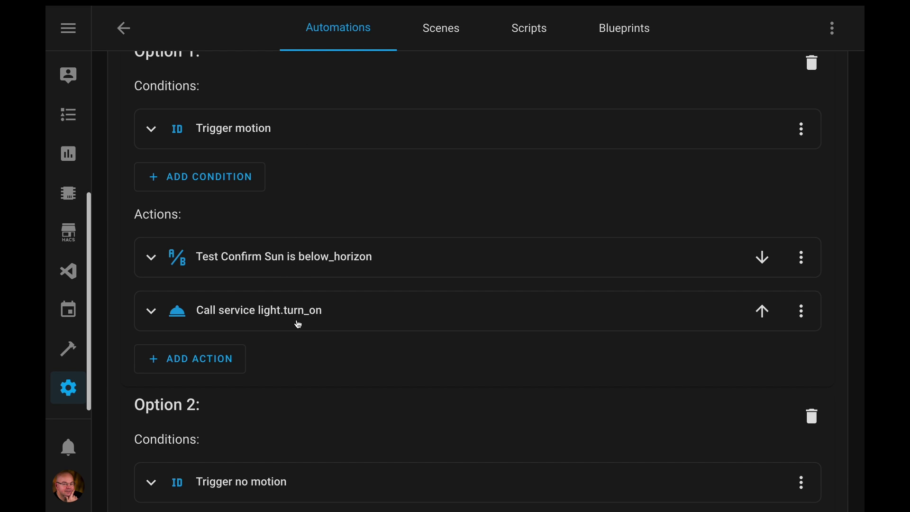
{"action": "scroll", "coordinate": [299, 326], "scroll_direction": "down", "scroll_amount": 4}
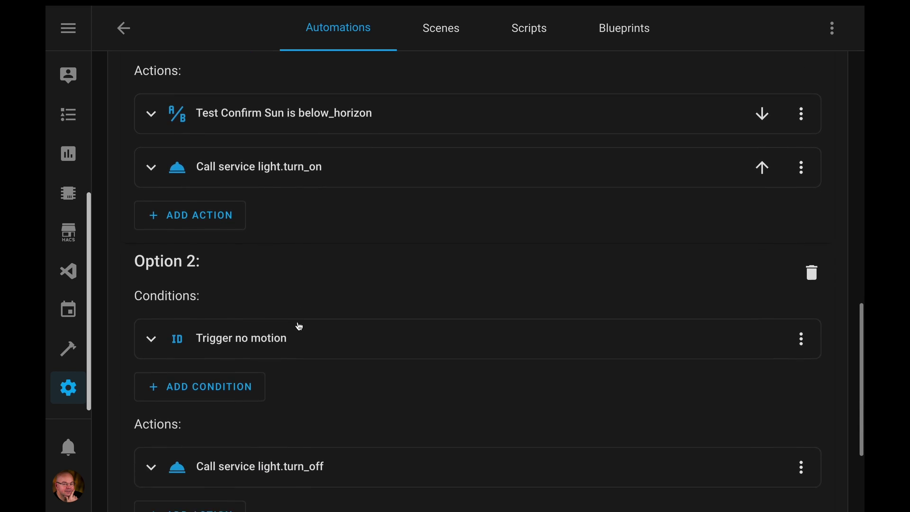
{"action": "scroll", "coordinate": [299, 326], "scroll_direction": "down", "scroll_amount": 1}
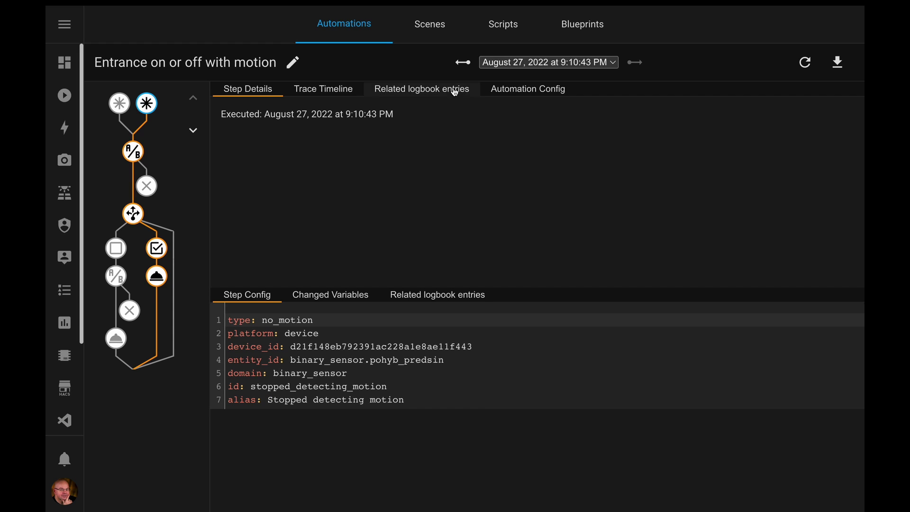
Step: Inspect the 9:08:07 PM trace's auto_lights_off, Choose, motion trigger, below_horizon and light.turn_on steps
{"action": "left_click", "coordinate": [463, 63]}
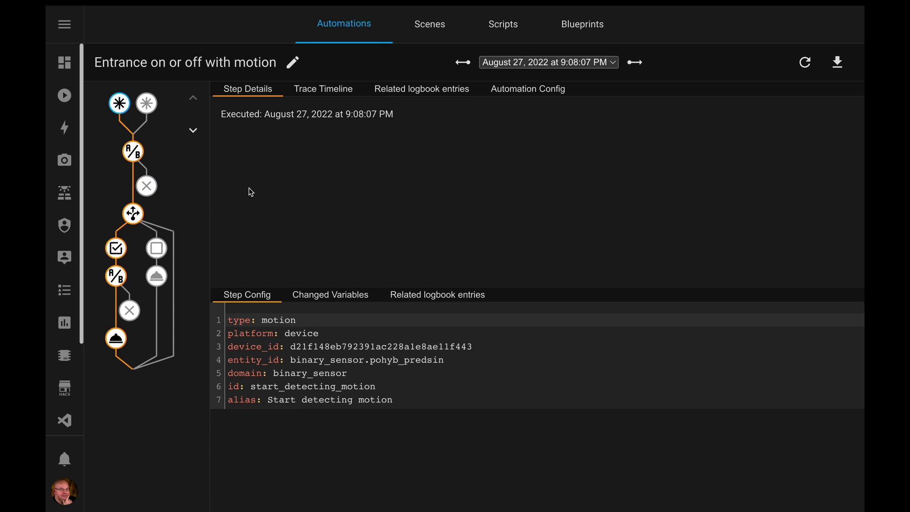
{"action": "left_click", "coordinate": [134, 154]}
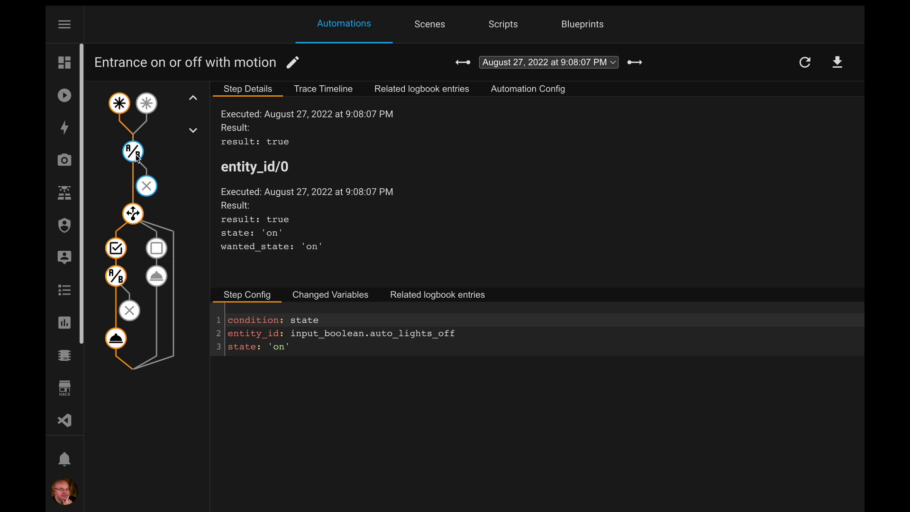
{"action": "left_click", "coordinate": [132, 217]}
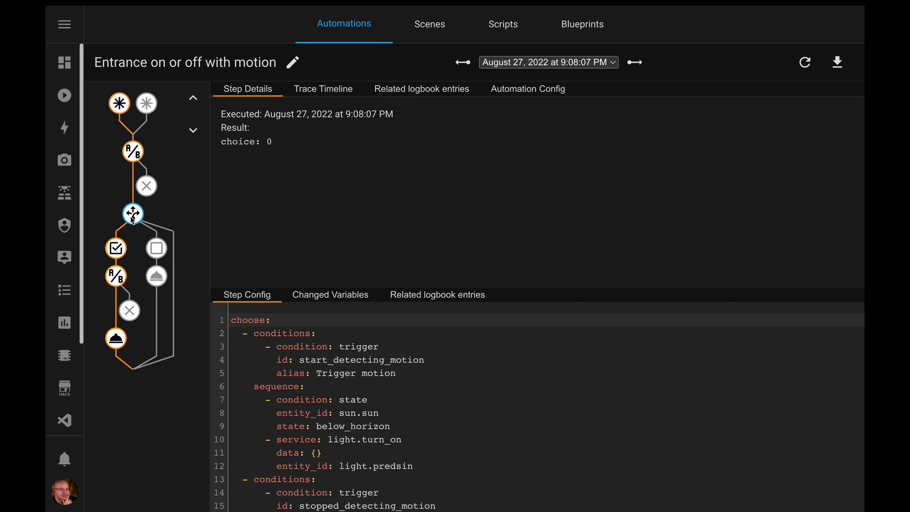
{"action": "scroll", "coordinate": [250, 257], "scroll_direction": "down", "scroll_amount": 2}
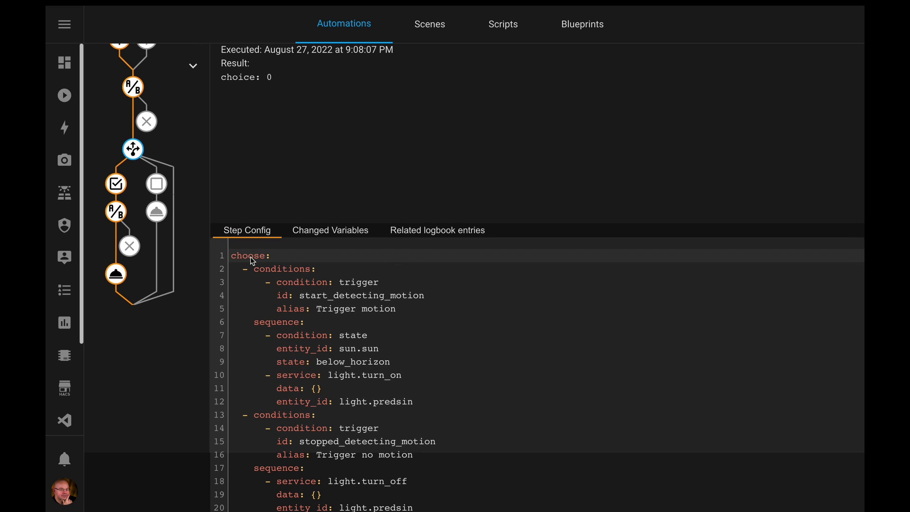
{"action": "scroll", "coordinate": [252, 260], "scroll_direction": "up", "scroll_amount": 2}
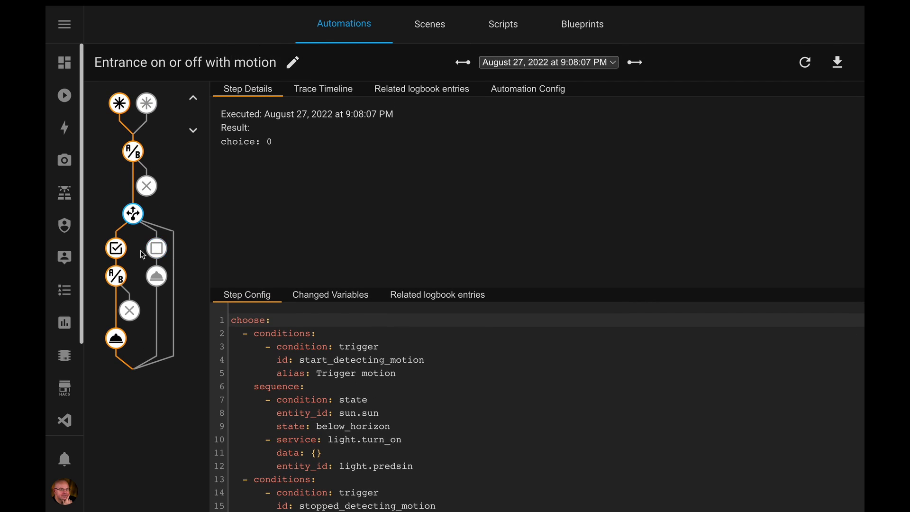
{"action": "left_click", "coordinate": [119, 250]}
{"action": "left_click", "coordinate": [116, 276]}
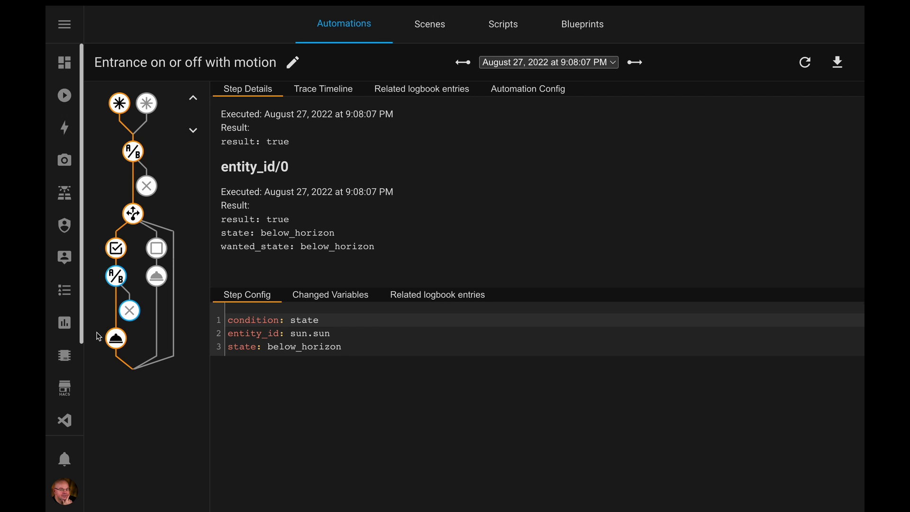
{"action": "left_click", "coordinate": [116, 339]}
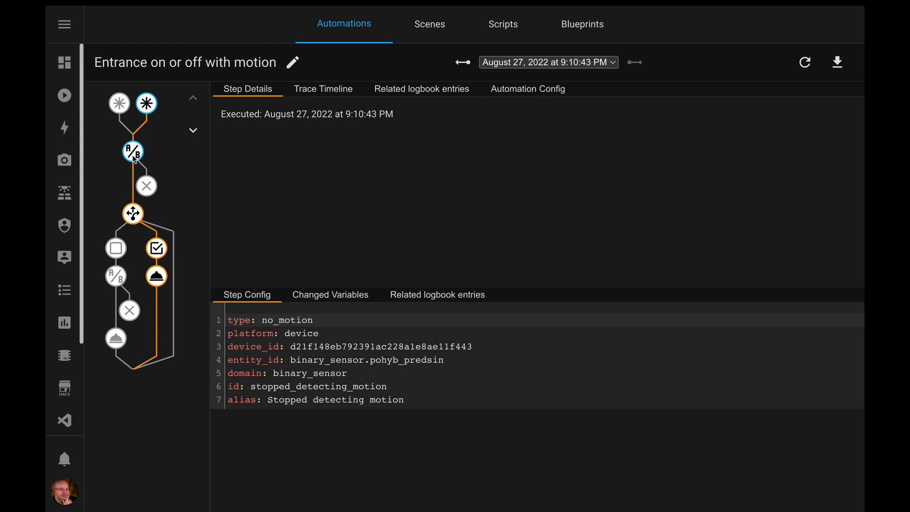
Step: Inspect the no-motion run's auto_lights_off check, no-motion trigger condition and light.turn_off call on light.predsin
{"action": "left_click", "coordinate": [133, 153]}
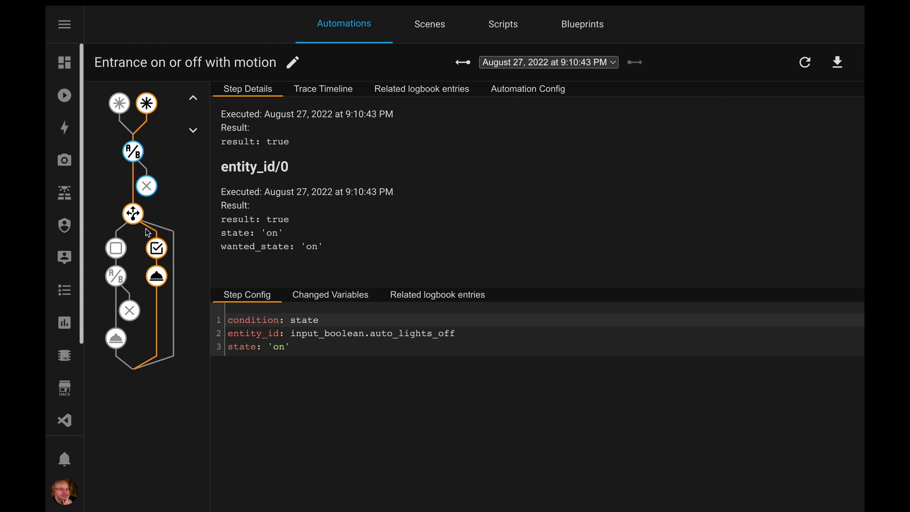
{"action": "left_click", "coordinate": [161, 249]}
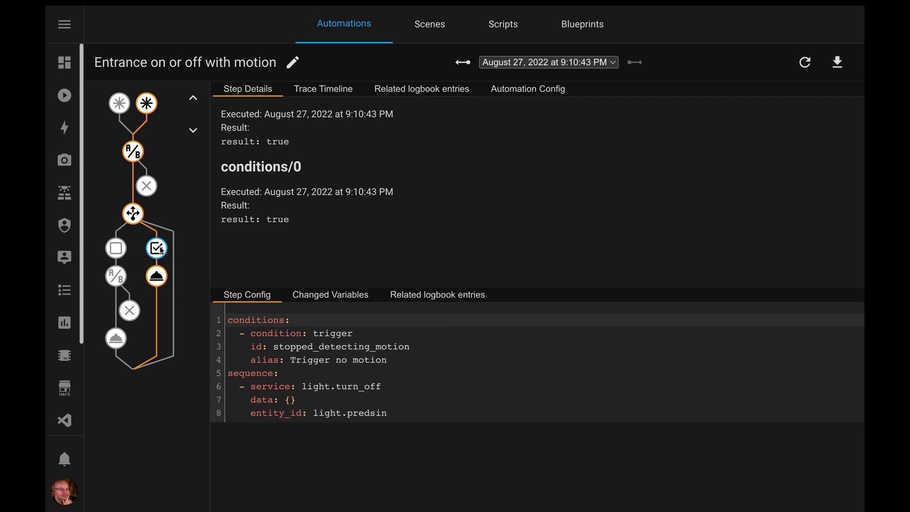
{"action": "left_click", "coordinate": [158, 277]}
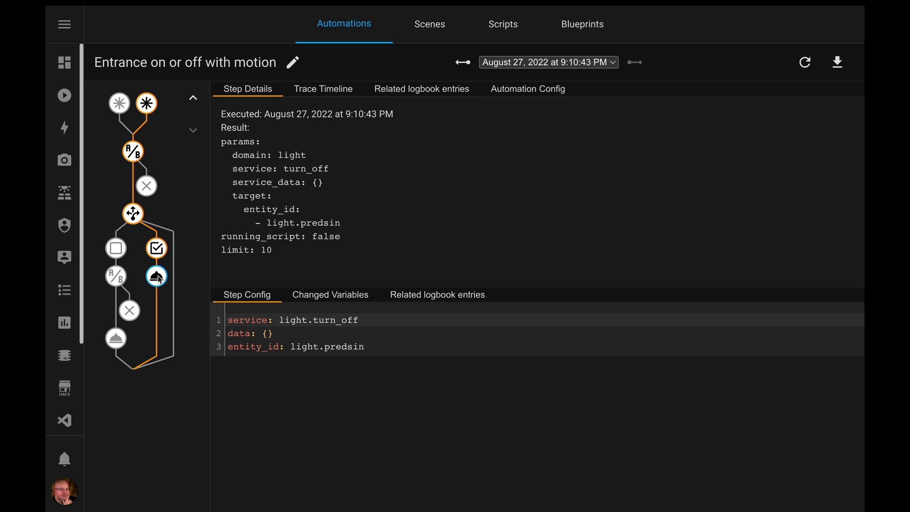